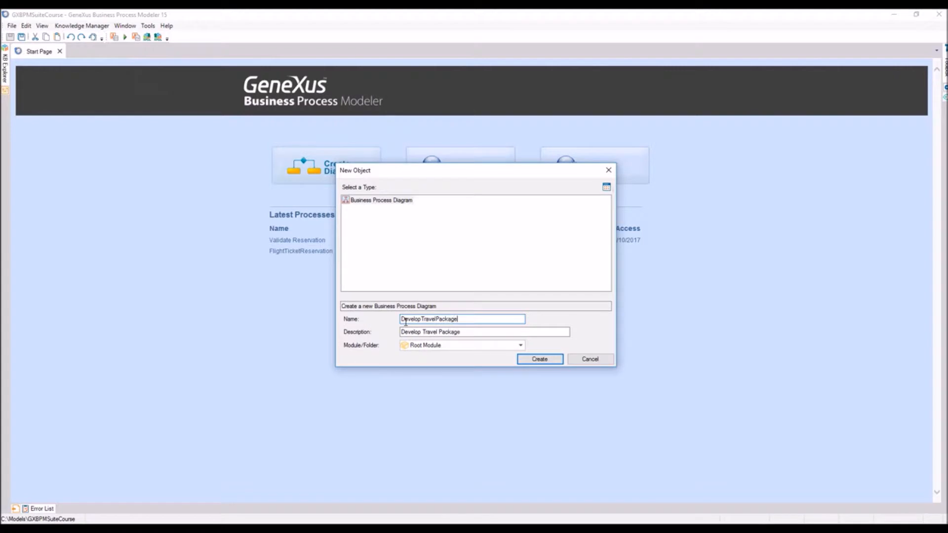
Create the business process diagram DevelopTravelPackages and place a None Start Event near the top of its canvas.
{"action": "key", "text": "Return"}
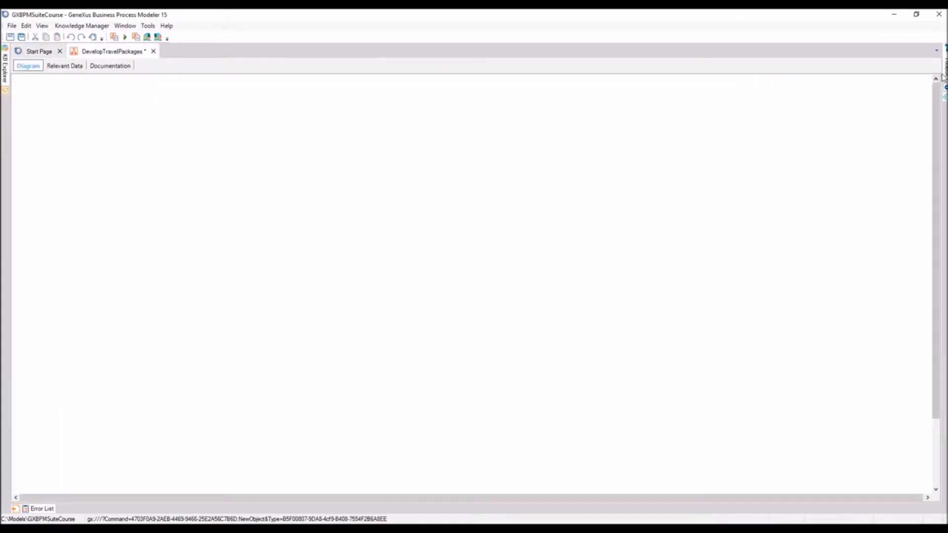
{"action": "mouse_move", "coordinate": [944, 71]}
{"action": "left_click", "coordinate": [921, 49]}
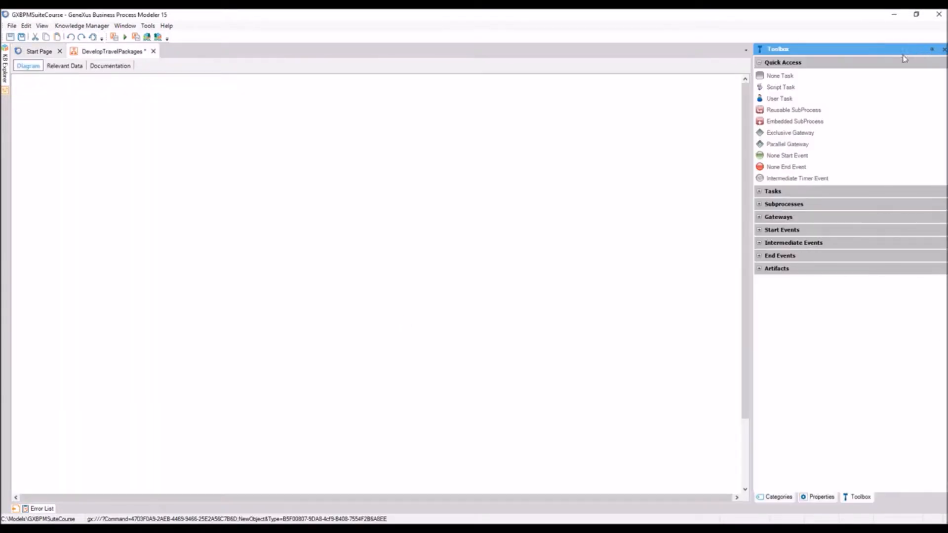
{"action": "left_click_drag", "start_coordinate": [787, 155], "coordinate": [285, 99]}
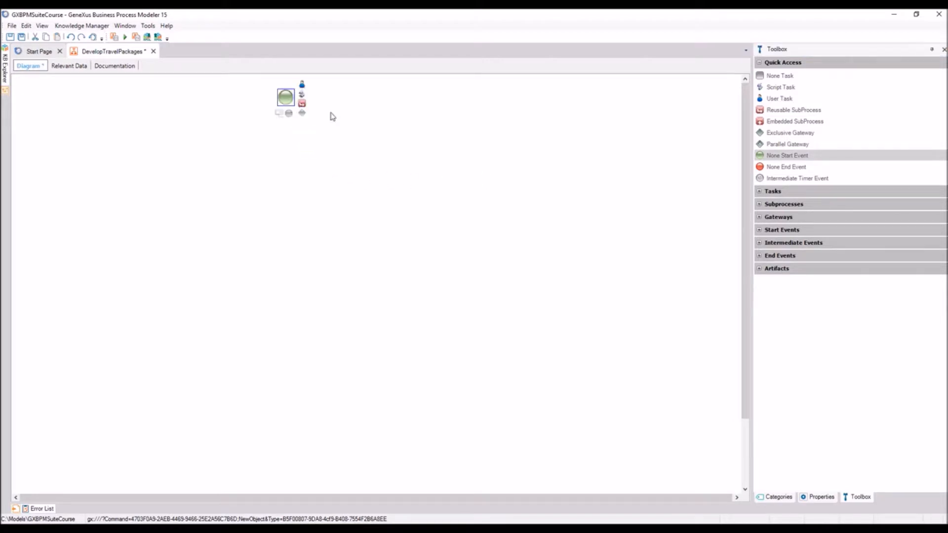
Add a user task named "Pre-select attractions" below the start event and connect the start event to it.
{"action": "left_click_drag", "start_coordinate": [777, 99], "coordinate": [288, 152]}
{"action": "type", "text": "Pre-select attractions"}
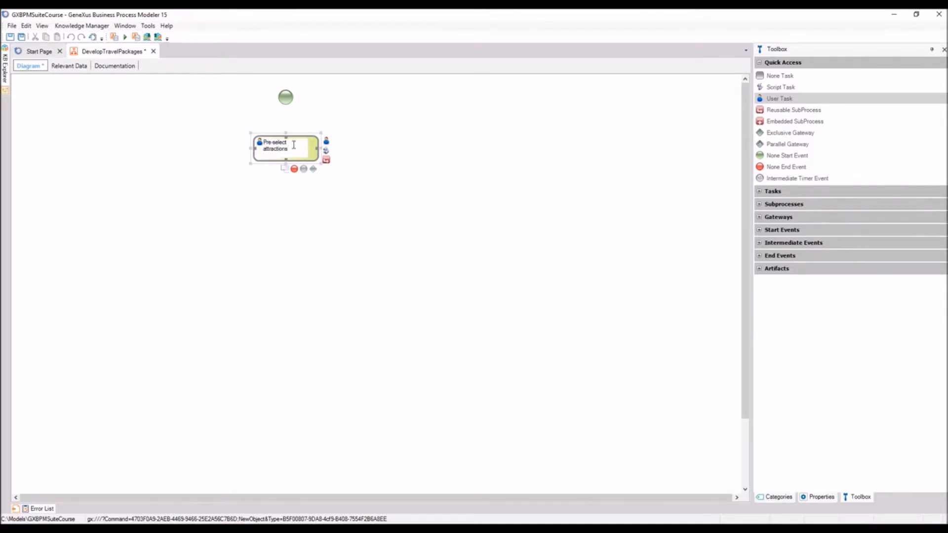
{"action": "key", "text": "Return"}
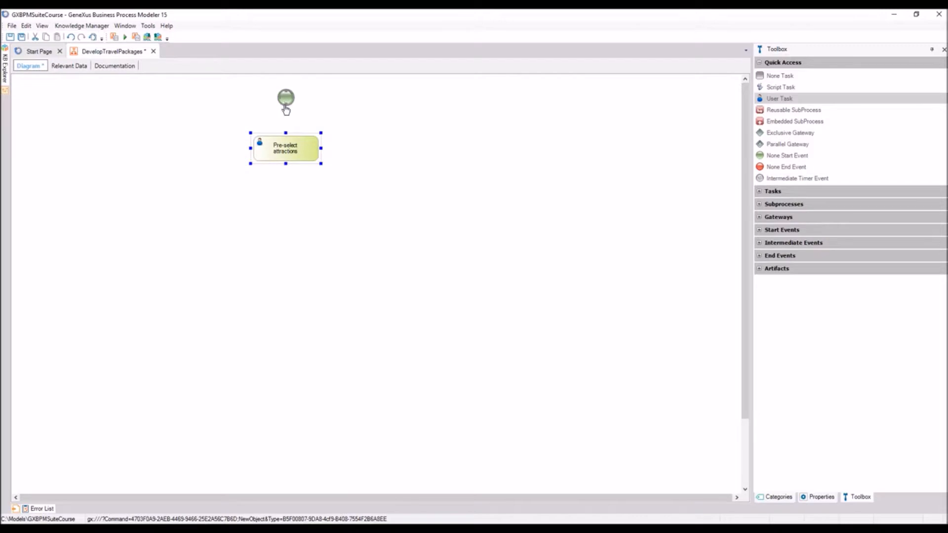
{"action": "left_click_drag", "start_coordinate": [286, 112], "coordinate": [286, 148]}
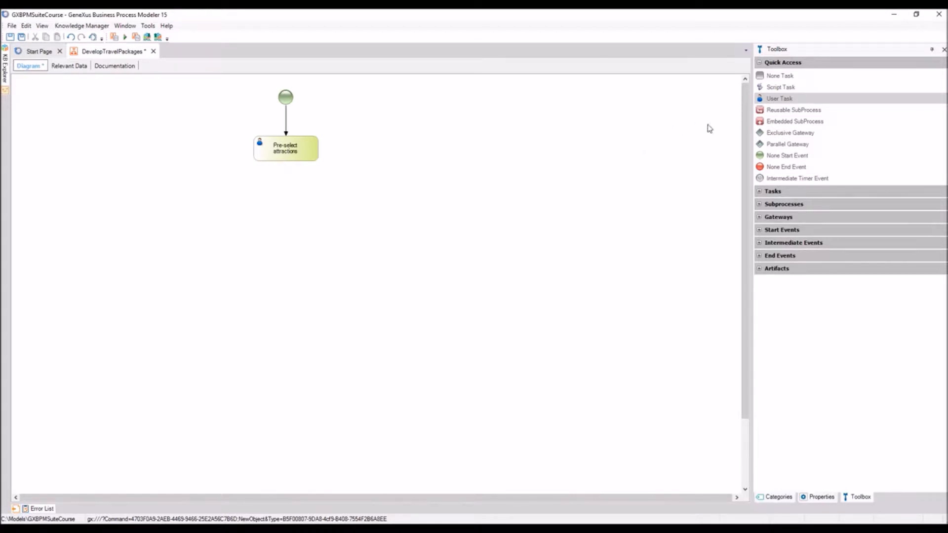
Add an embedded subprocess named "Find available tickets" below and left of Pre-select attractions, and connect that task to it.
{"action": "left_click_drag", "start_coordinate": [771, 121], "coordinate": [159, 215]}
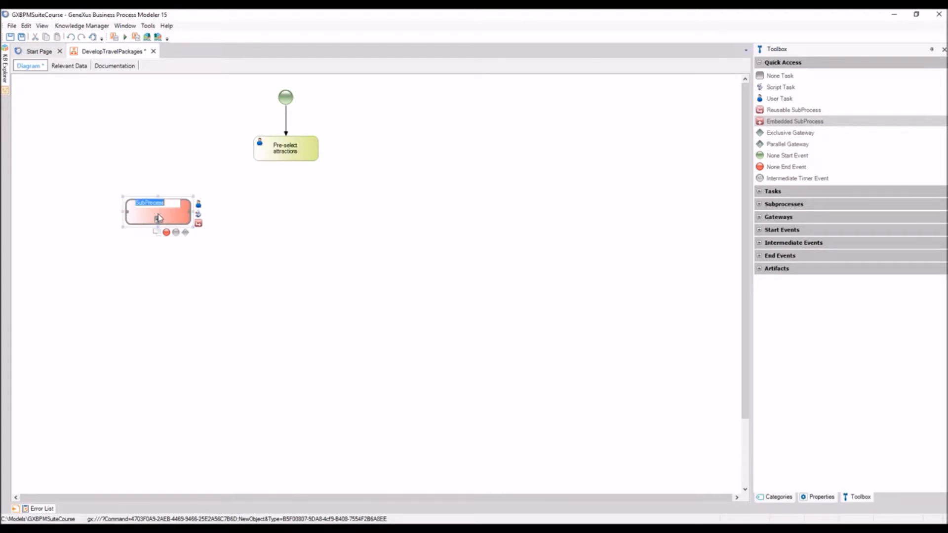
{"action": "type", "text": "Find available tickets"}
{"action": "key", "text": "Return"}
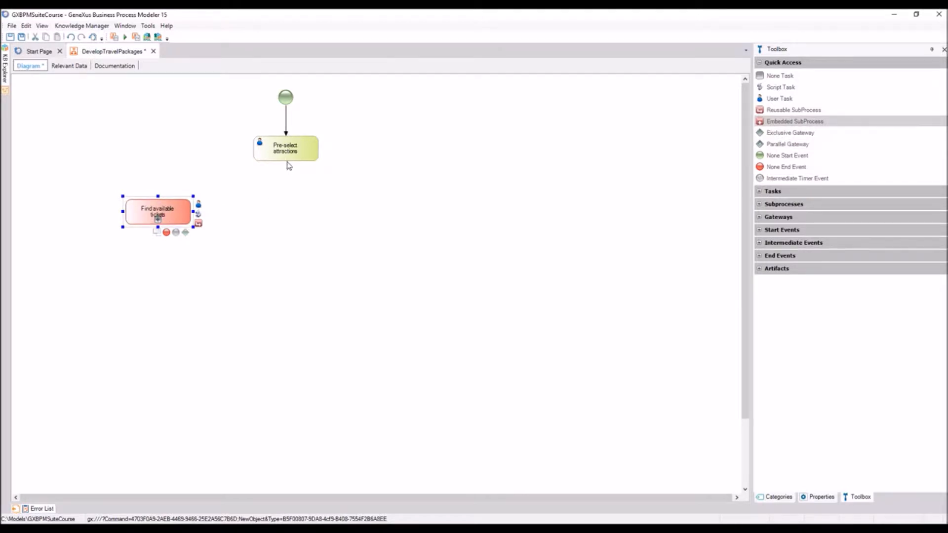
{"action": "left_click_drag", "start_coordinate": [288, 161], "coordinate": [157, 196]}
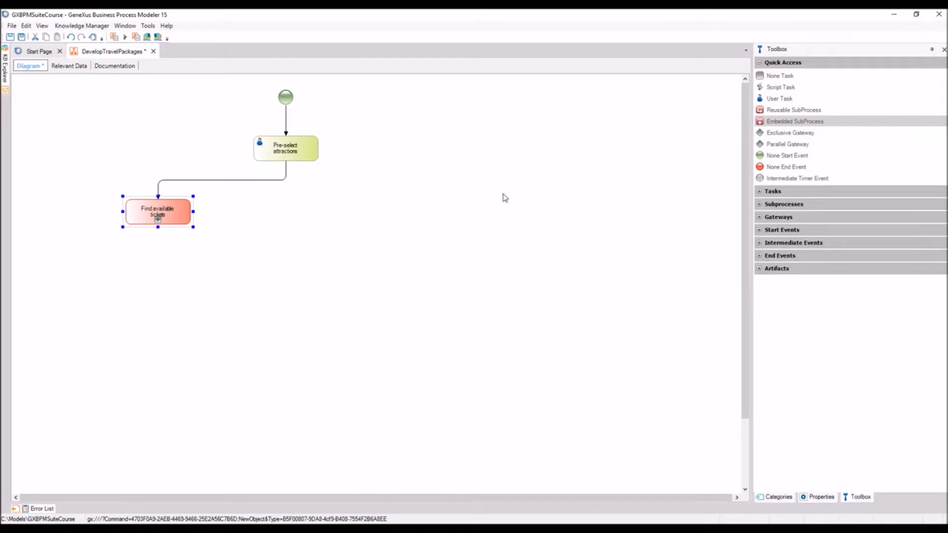
Add an embedded subprocess named "Find available accomodations" beside the tickets subprocess and connect Pre-select attractions to it.
{"action": "left_click_drag", "start_coordinate": [757, 121], "coordinate": [275, 219]}
{"action": "type", "text": "Find available accomodations"}
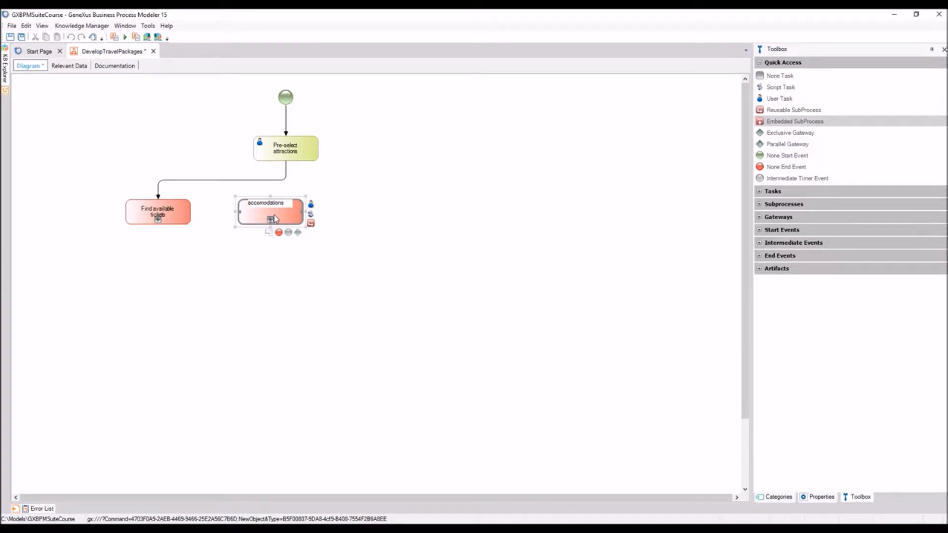
{"action": "key", "text": "Return"}
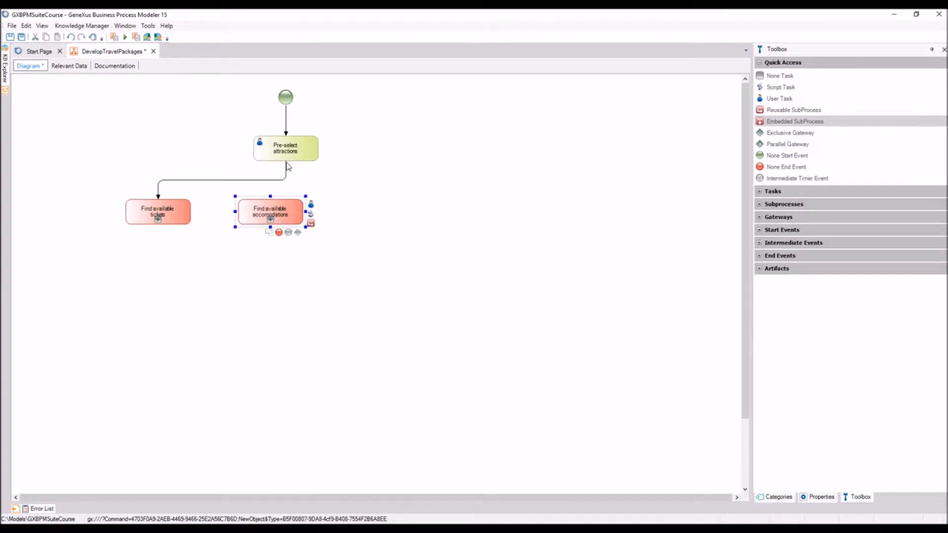
{"action": "left_click_drag", "start_coordinate": [288, 170], "coordinate": [270, 200]}
{"action": "left_click", "coordinate": [347, 259]}
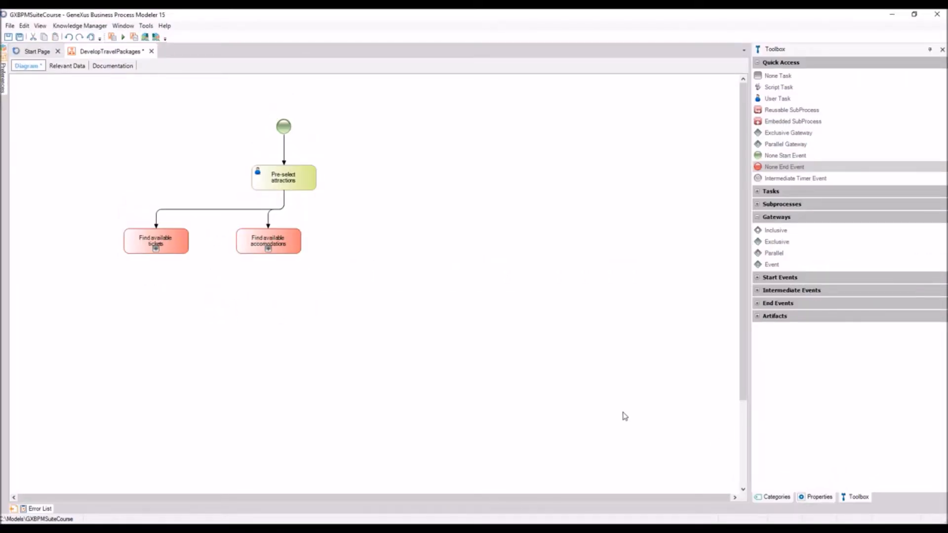
Add a signal end event named "tickets available" below the Find available tickets subprocess and connect the subprocess to it.
{"action": "left_click", "coordinate": [757, 304]}
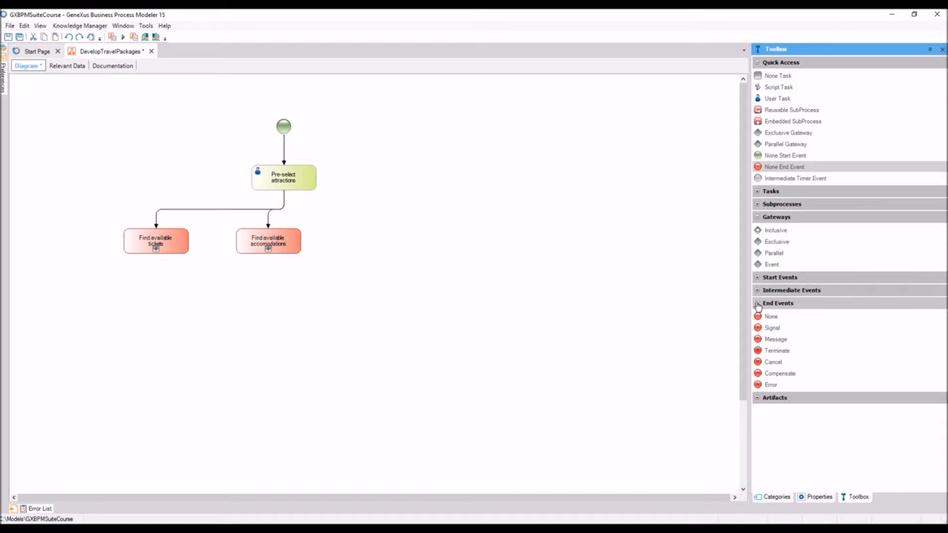
{"action": "left_click_drag", "start_coordinate": [758, 328], "coordinate": [155, 295]}
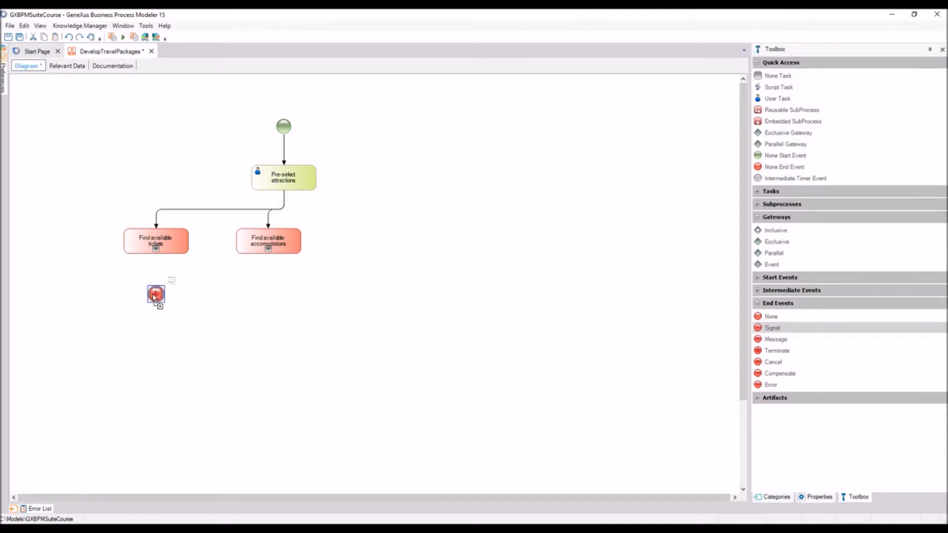
{"action": "type", "text": "tickets available"}
{"action": "key", "text": "Return"}
{"action": "left_click_drag", "start_coordinate": [158, 264], "coordinate": [157, 288]}
Add a signal end event named "accomodations available" below the Find available accomodations subprocess and connect the subprocess to it.
{"action": "left_click_drag", "start_coordinate": [771, 327], "coordinate": [266, 302]}
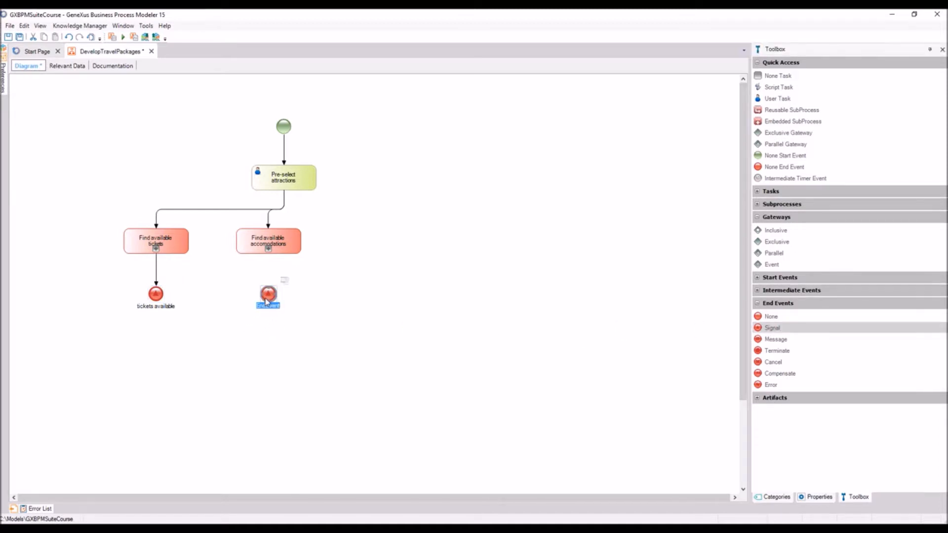
{"action": "type", "text": "accomodations available"}
{"action": "key", "text": "Return"}
{"action": "left_click_drag", "start_coordinate": [268, 253], "coordinate": [268, 291]}
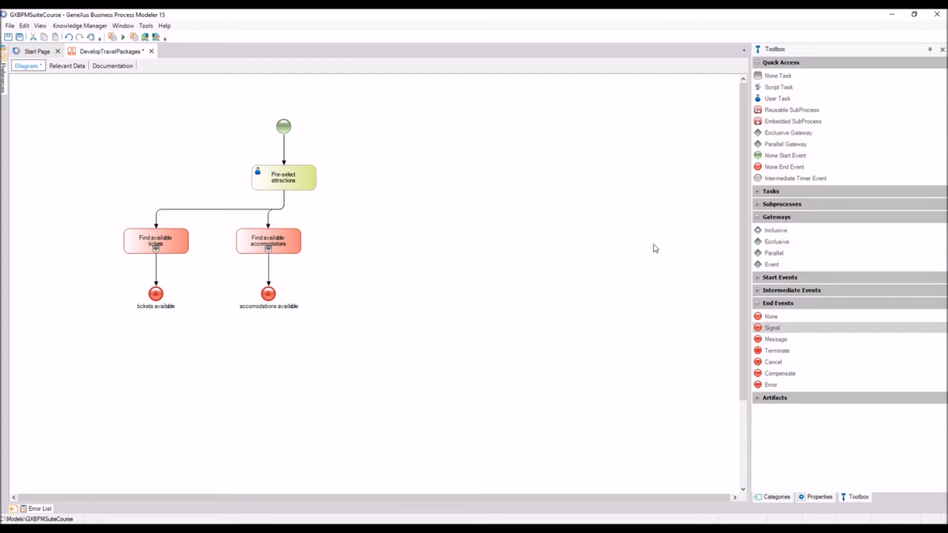
Add a parallel gateway fed by Pre-select attractions and connect it to an intermediate signal event named "tickets available".
{"action": "left_click_drag", "start_coordinate": [772, 255], "coordinate": [446, 240]}
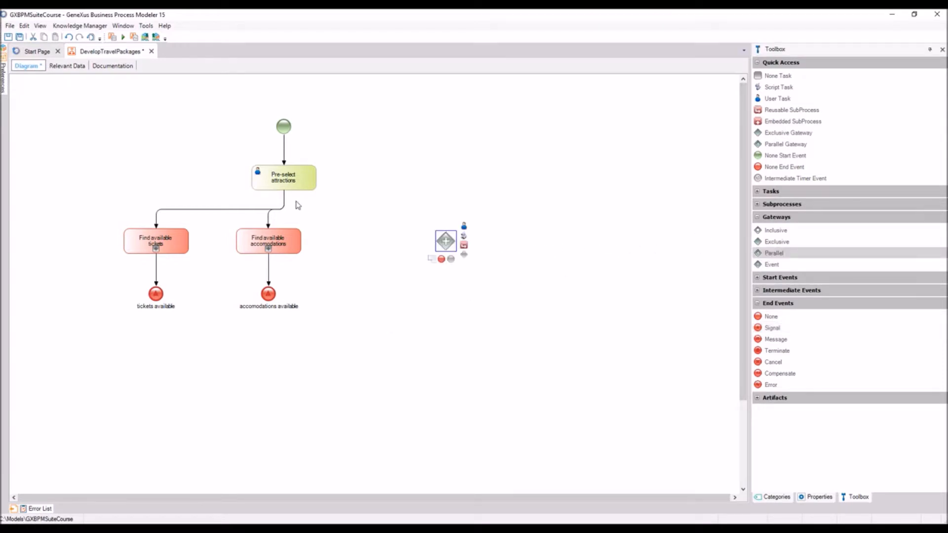
{"action": "mouse_move", "coordinate": [287, 199]}
{"action": "left_mouse_down"}
{"action": "mouse_move", "coordinate": [436, 219]}
{"action": "mouse_move", "coordinate": [447, 239]}
{"action": "left_mouse_up"}
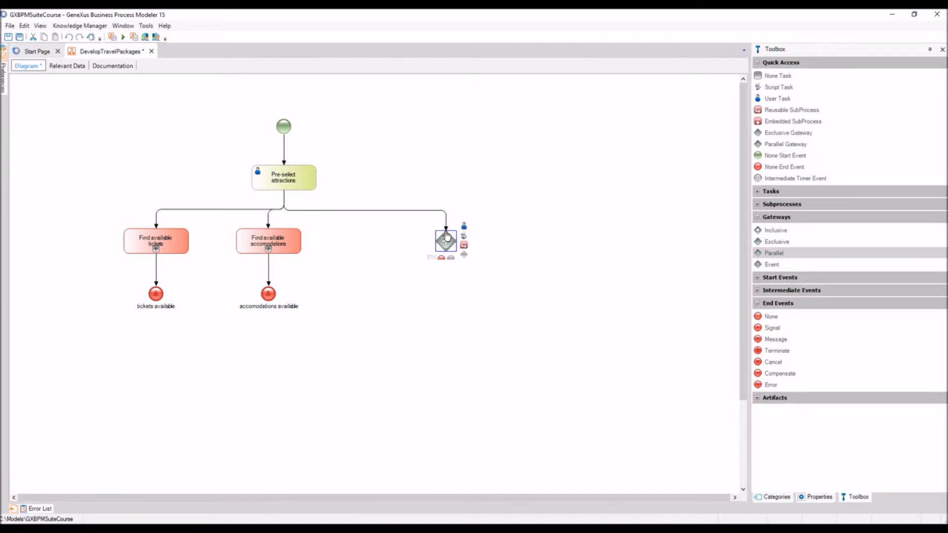
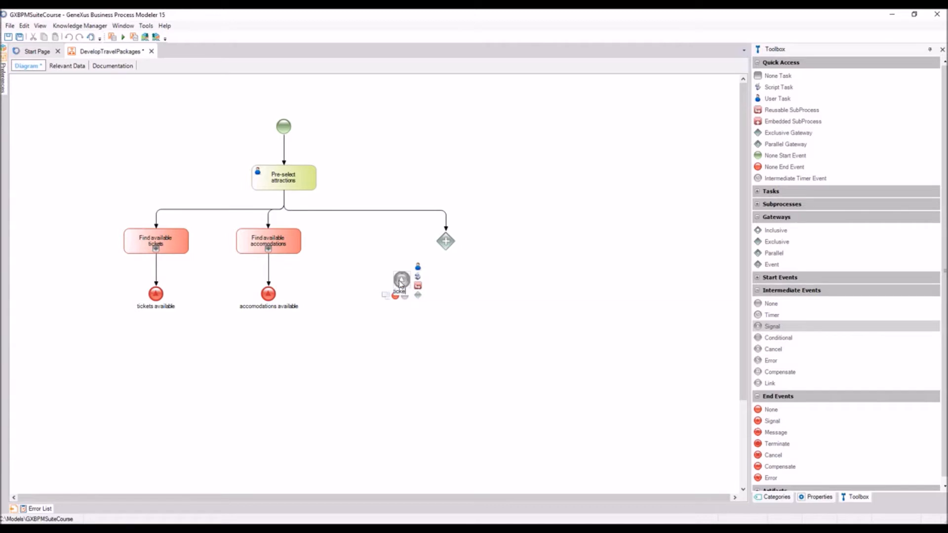
{"action": "type", "text": "availabl"}
{"action": "type", "text": "e"}
{"action": "key", "text": "Return"}
{"action": "left_click_drag", "start_coordinate": [437, 243], "coordinate": [403, 273]}
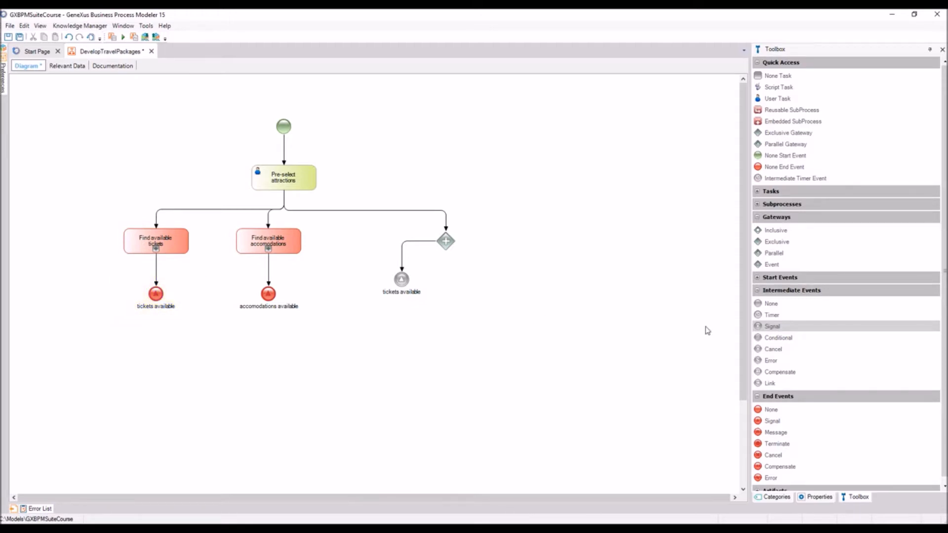
Connect the gateway to a second intermediate signal event named "accomodations available" and move both intermediate events' labels to their outer sides.
{"action": "left_click_drag", "start_coordinate": [771, 326], "coordinate": [491, 286]}
{"action": "type", "text": "accomodations available"}
{"action": "key", "text": "Return"}
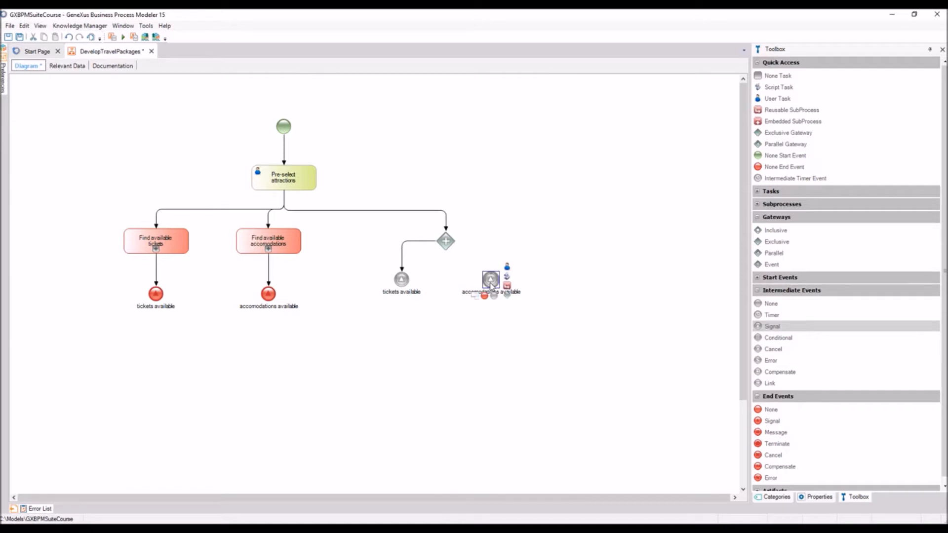
{"action": "left_click_drag", "start_coordinate": [450, 241], "coordinate": [558, 281]}
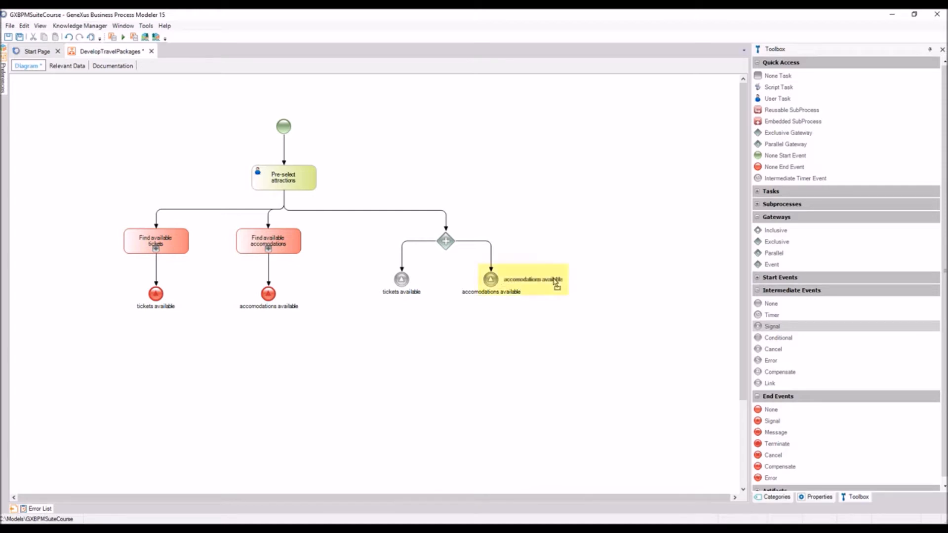
{"action": "left_click_drag", "start_coordinate": [395, 297], "coordinate": [368, 278]}
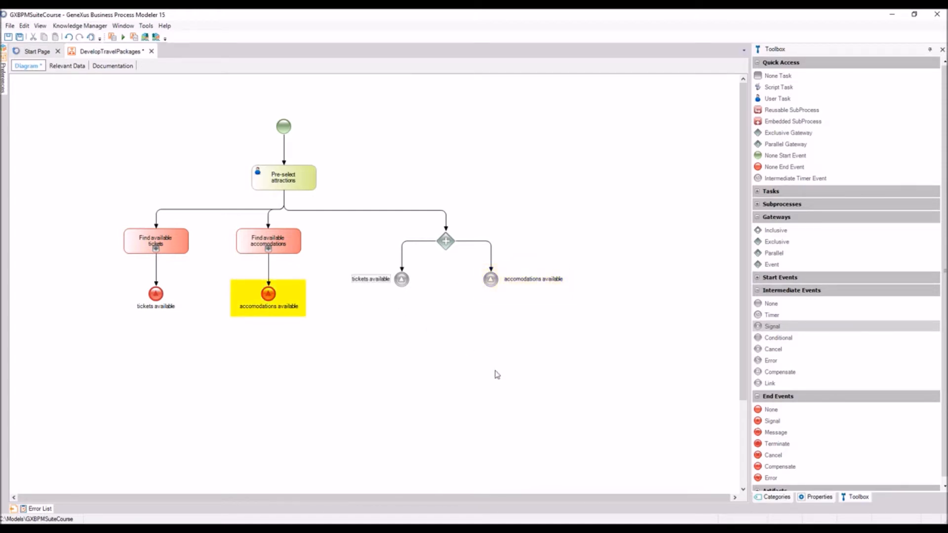
Add a joining parallel gateway below the two intermediate signal events and connect both events to it.
{"action": "left_click_drag", "start_coordinate": [773, 252], "coordinate": [446, 320]}
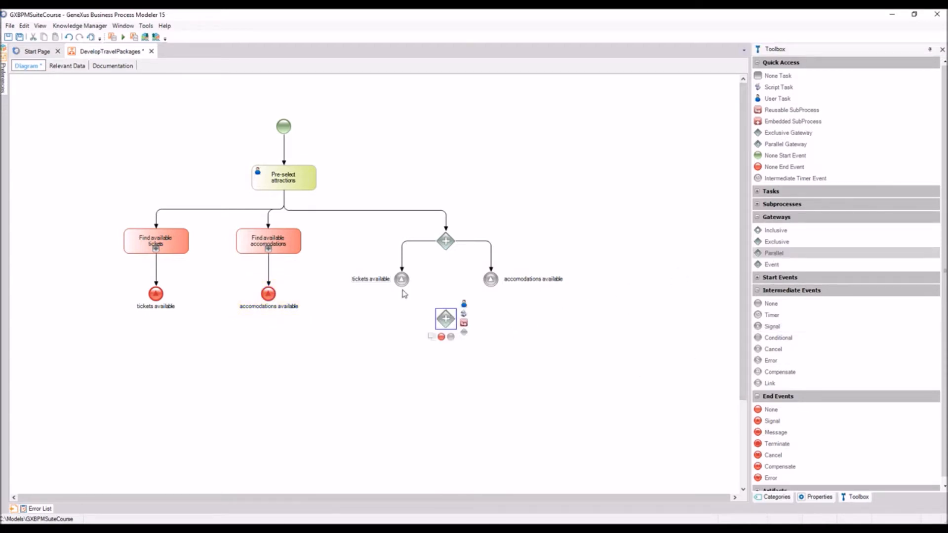
{"action": "left_click_drag", "start_coordinate": [403, 292], "coordinate": [438, 324]}
{"action": "left_click_drag", "start_coordinate": [492, 293], "coordinate": [459, 323]}
Add a user task named "Publish packages" below the joining gateway and connect the gateway to it.
{"action": "left_click_drag", "start_coordinate": [778, 104], "coordinate": [449, 370]}
{"action": "type", "text": "Publish packages"}
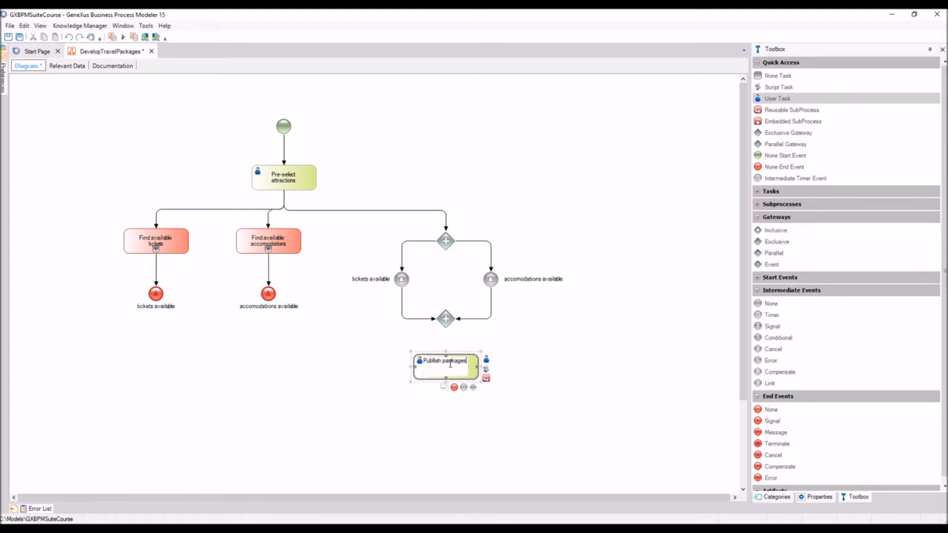
{"action": "key", "text": "Return"}
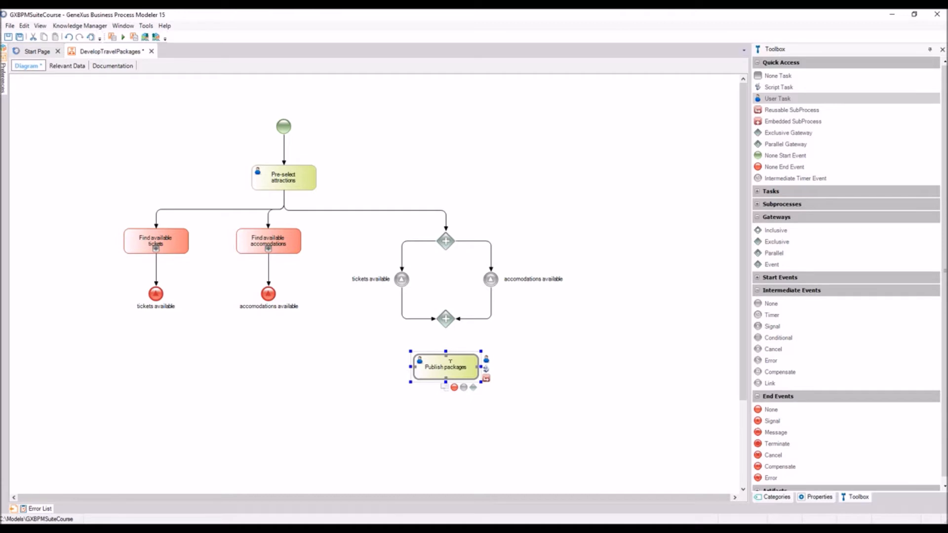
{"action": "left_click_drag", "start_coordinate": [446, 327], "coordinate": [447, 368]}
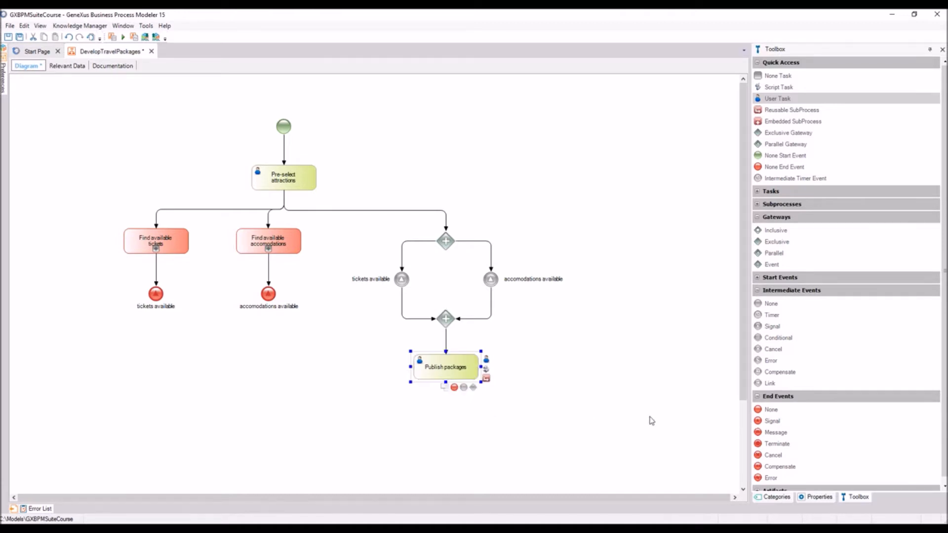
Add a None End Event named "Packages succesfully developed" below Publish packages and connect the task to it.
{"action": "left_click_drag", "start_coordinate": [769, 410], "coordinate": [450, 421]}
{"action": "type", "text": "Packages s"}
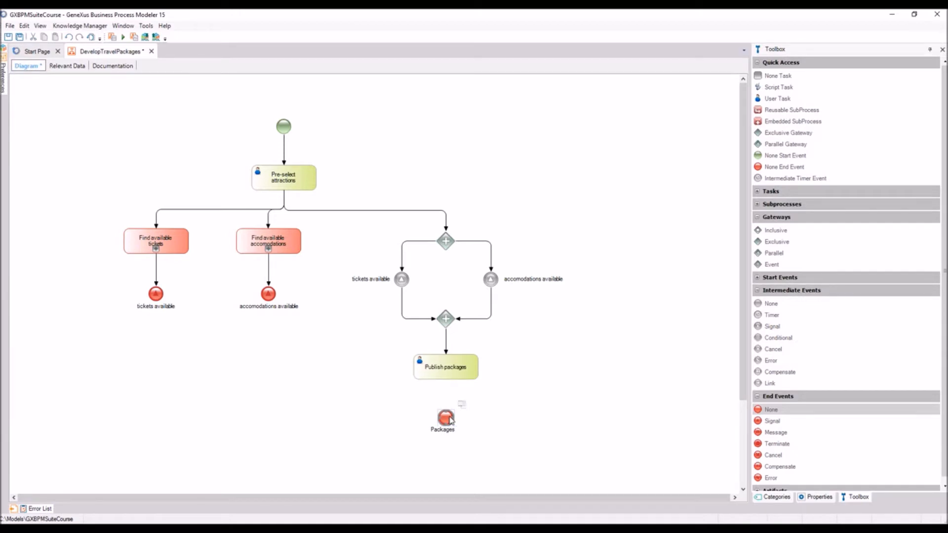
{"action": "type", "text": "uccesfully developed"}
{"action": "left_click", "coordinate": [457, 446]}
{"action": "left_click_drag", "start_coordinate": [447, 388], "coordinate": [445, 418]}
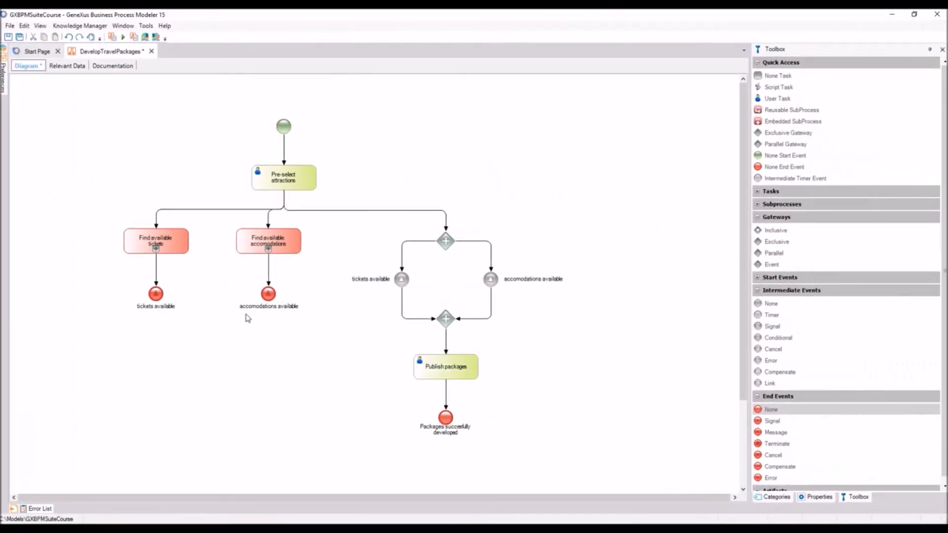
Inside the Find available tickets subprocess, add a None Start Event connected to a user task named "Contact airlines".
{"action": "double_click", "coordinate": [168, 245]}
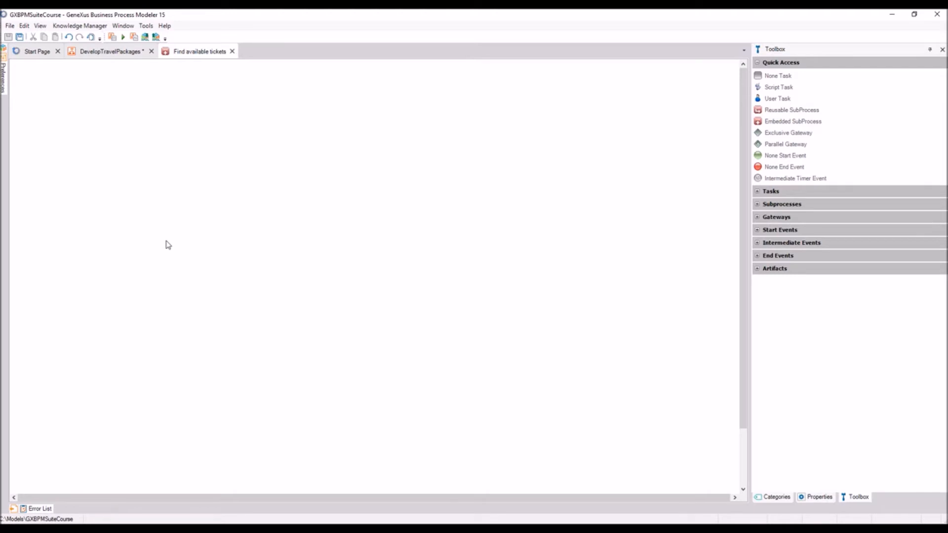
{"action": "left_click_drag", "start_coordinate": [764, 156], "coordinate": [228, 92]}
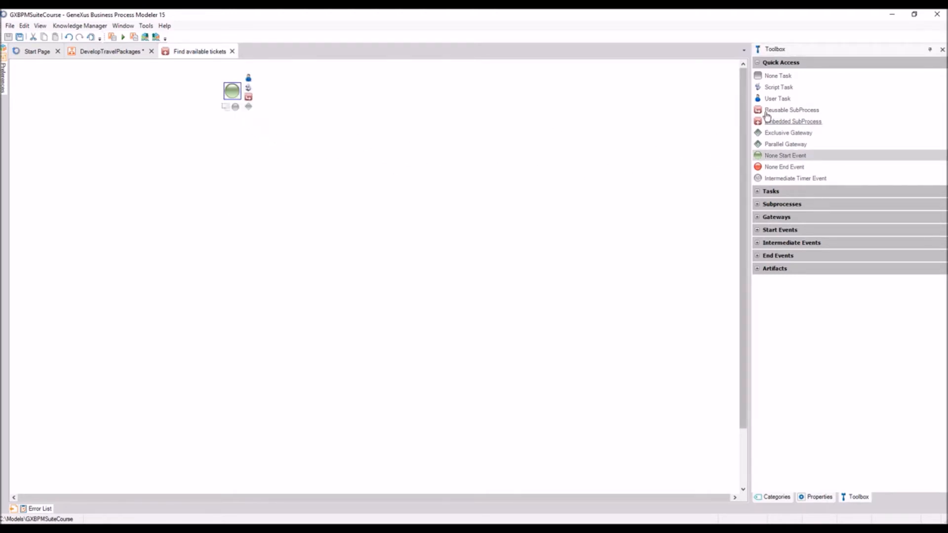
{"action": "left_click_drag", "start_coordinate": [777, 99], "coordinate": [237, 141]}
{"action": "type", "text": "Contact airlines"}
{"action": "key", "text": "Return"}
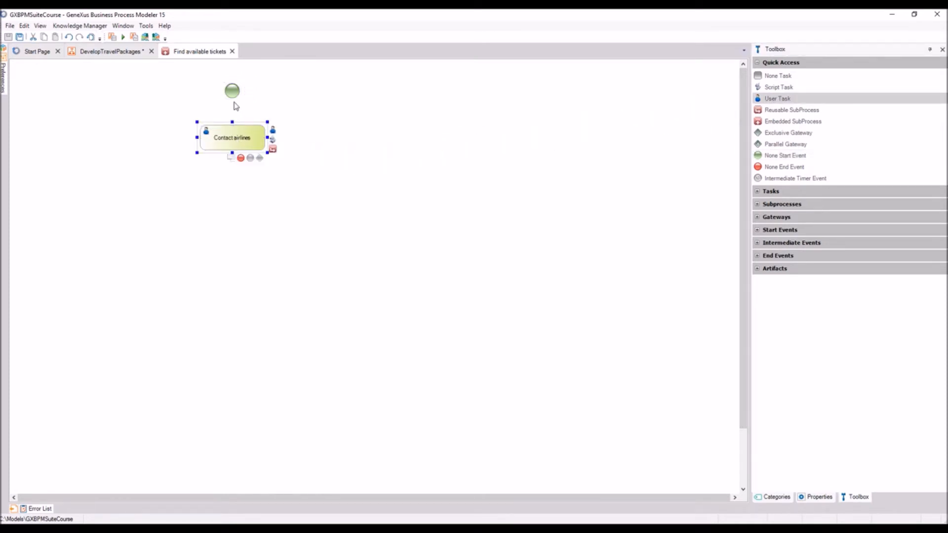
{"action": "left_click_drag", "start_coordinate": [232, 94], "coordinate": [242, 143]}
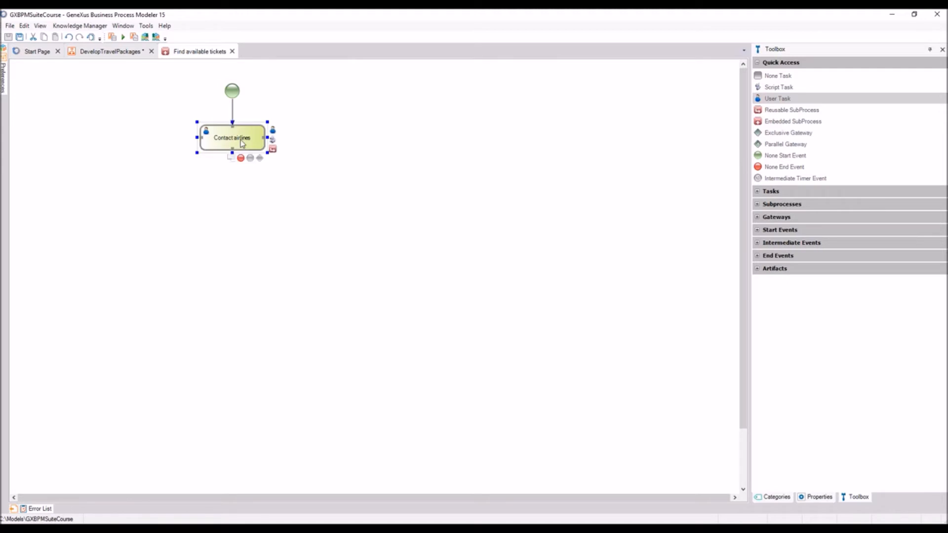
Set the loop type of the Contact airlines task to Multi-Instance.
{"action": "left_click", "coordinate": [814, 498]}
{"action": "left_click", "coordinate": [929, 462]}
{"action": "left_click", "coordinate": [944, 462]}
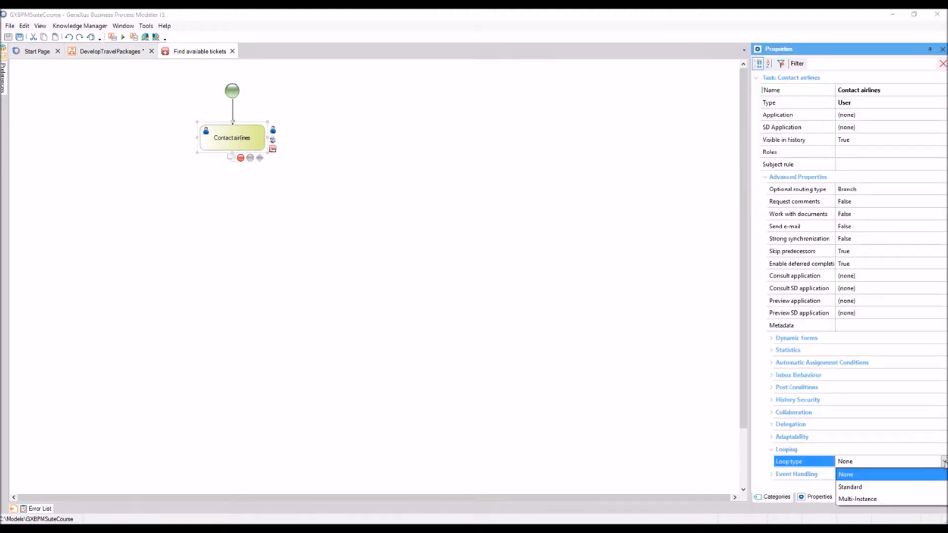
{"action": "left_click", "coordinate": [867, 500]}
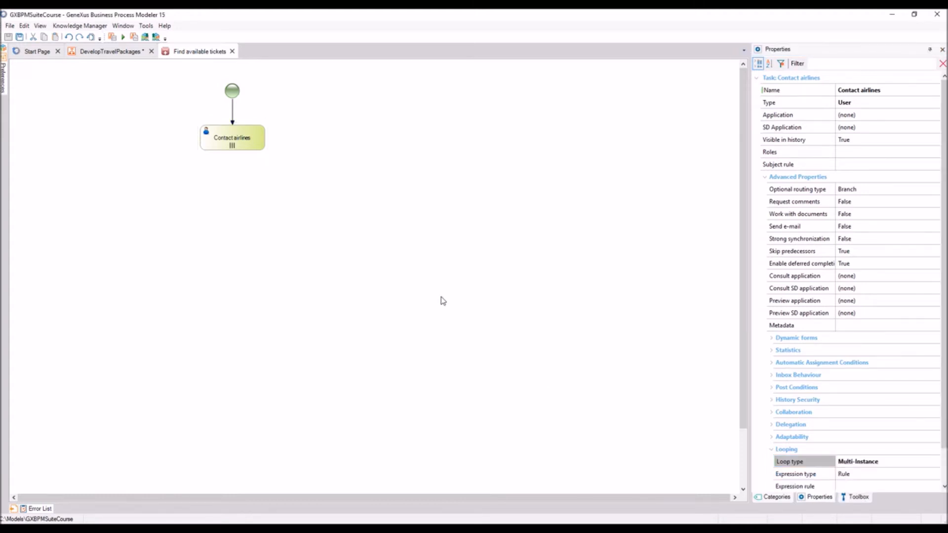
Add a script task named "Check availability" below Contact airlines and connect Contact airlines to it.
{"action": "left_click", "coordinate": [855, 497]}
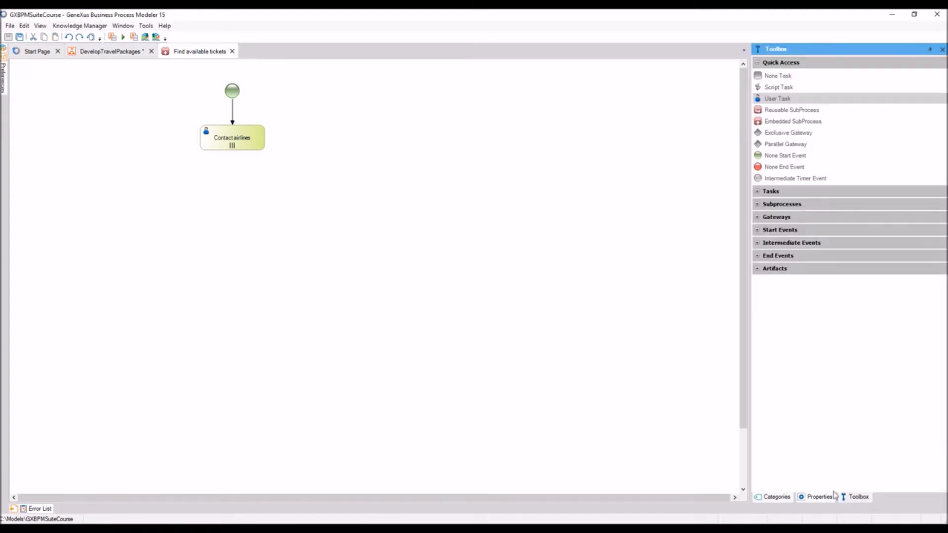
{"action": "left_click_drag", "start_coordinate": [778, 87], "coordinate": [234, 195]}
{"action": "type", "text": "Check avail"}
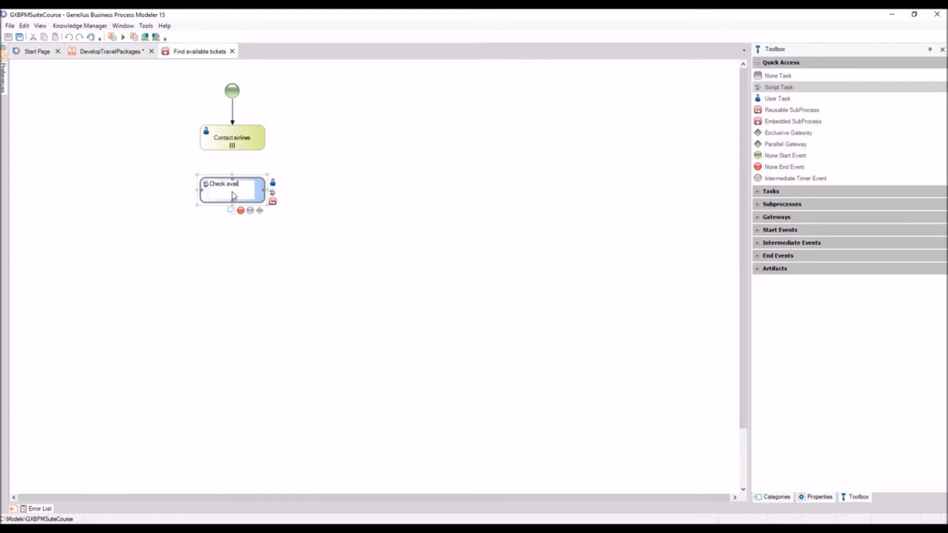
{"action": "type", "text": "ability"}
{"action": "key", "text": "Return"}
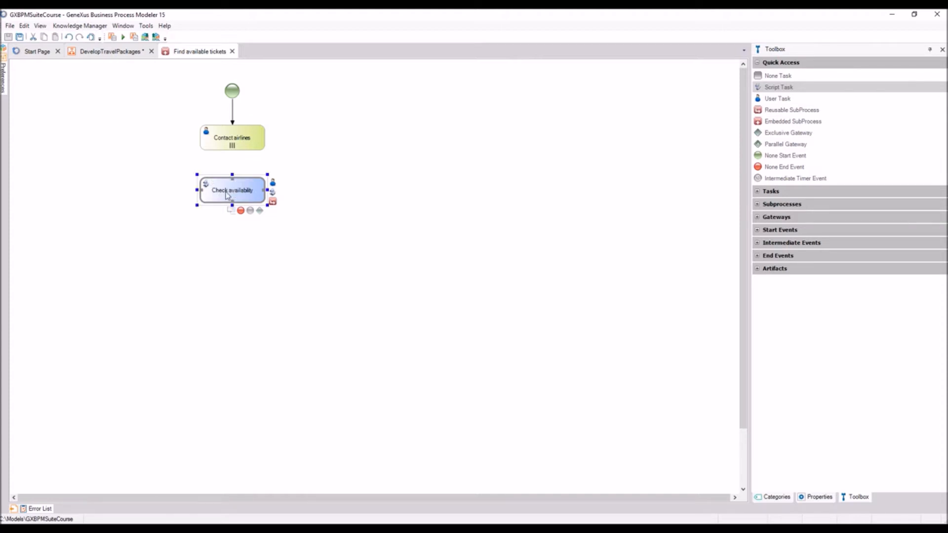
{"action": "left_click_drag", "start_coordinate": [233, 153], "coordinate": [233, 180]}
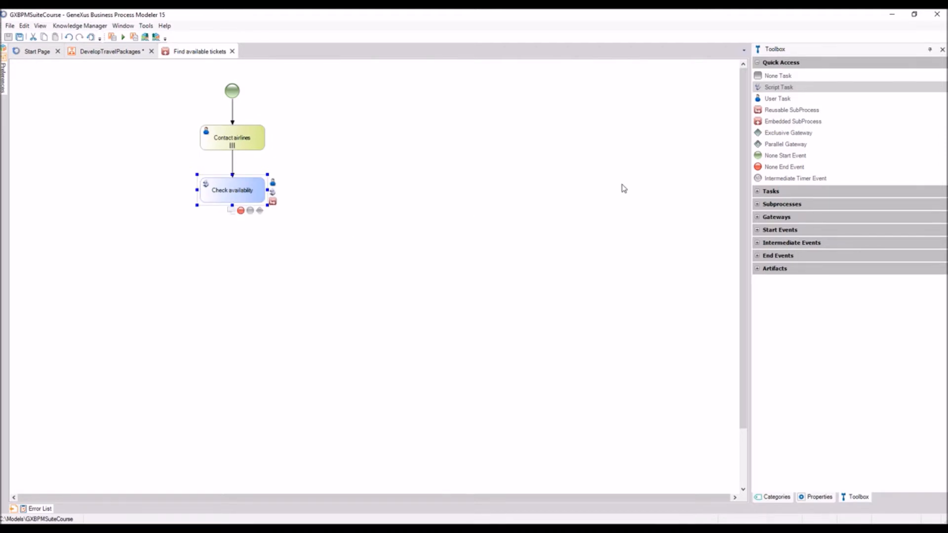
Add an Exclusive Gateway below Check availability, connected from that task and leading to a None End Event named "tickets available".
{"action": "left_click_drag", "start_coordinate": [785, 133], "coordinate": [233, 236]}
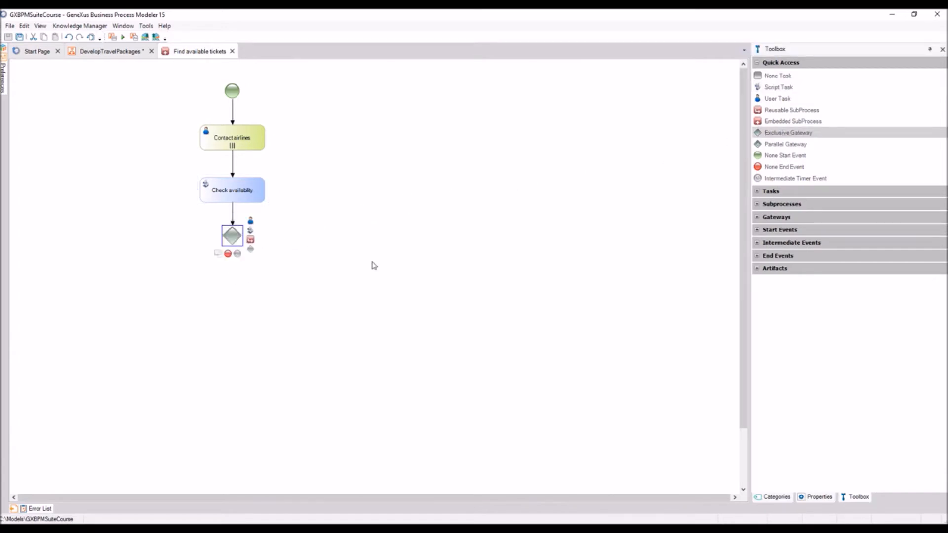
{"action": "left_click_drag", "start_coordinate": [772, 167], "coordinate": [236, 292]}
{"action": "left_click_drag", "start_coordinate": [231, 247], "coordinate": [232, 284]}
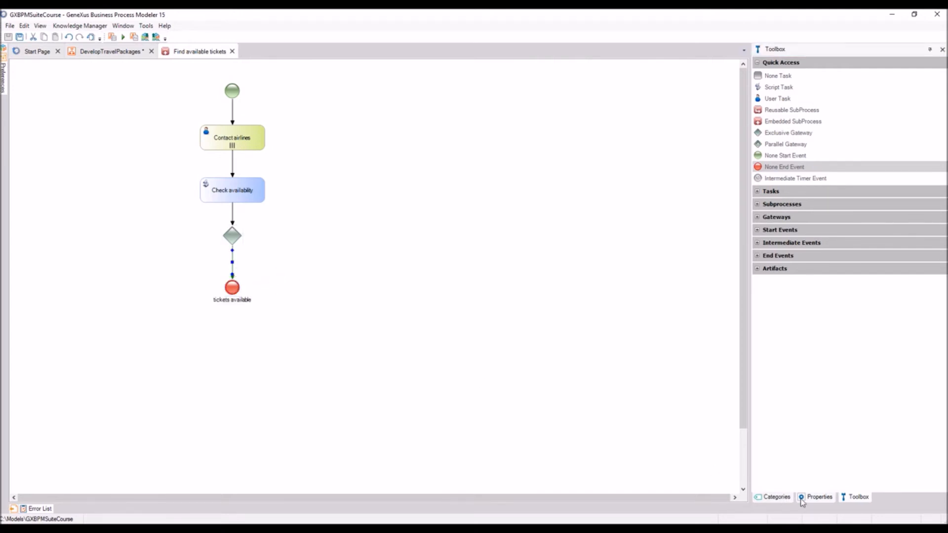
Set the condition type of the connector from the gateway to the tickets available end event to Default.
{"action": "left_click", "coordinate": [815, 497]}
{"action": "left_click", "coordinate": [943, 91]}
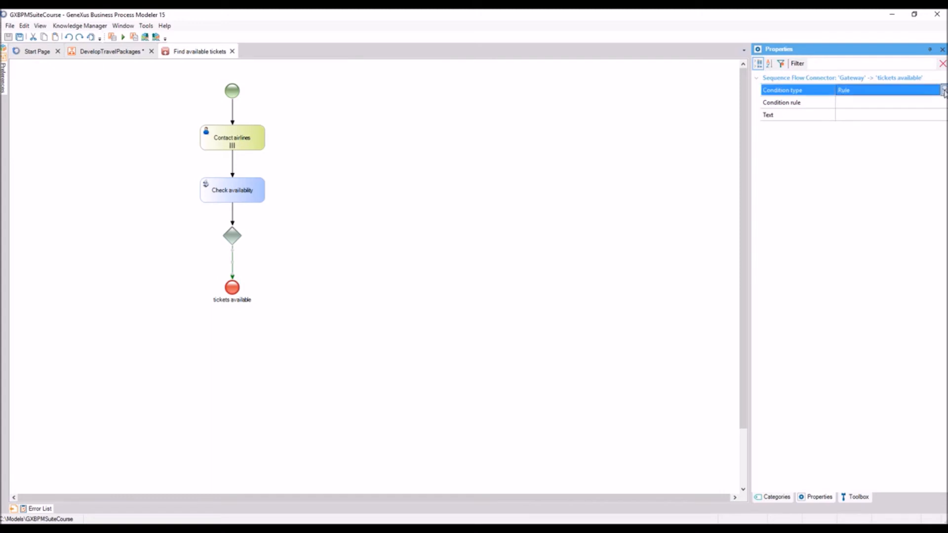
{"action": "left_click", "coordinate": [943, 91]}
{"action": "left_click", "coordinate": [841, 131]}
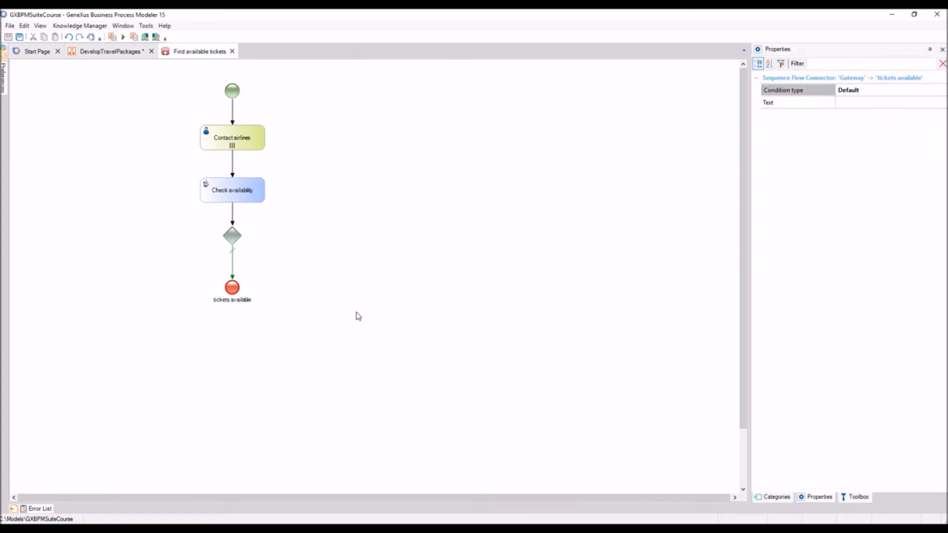
Add a Terminate End Event named "tickets not available" beside the tickets available end event and connect the gateway to it.
{"action": "left_click", "coordinate": [858, 497]}
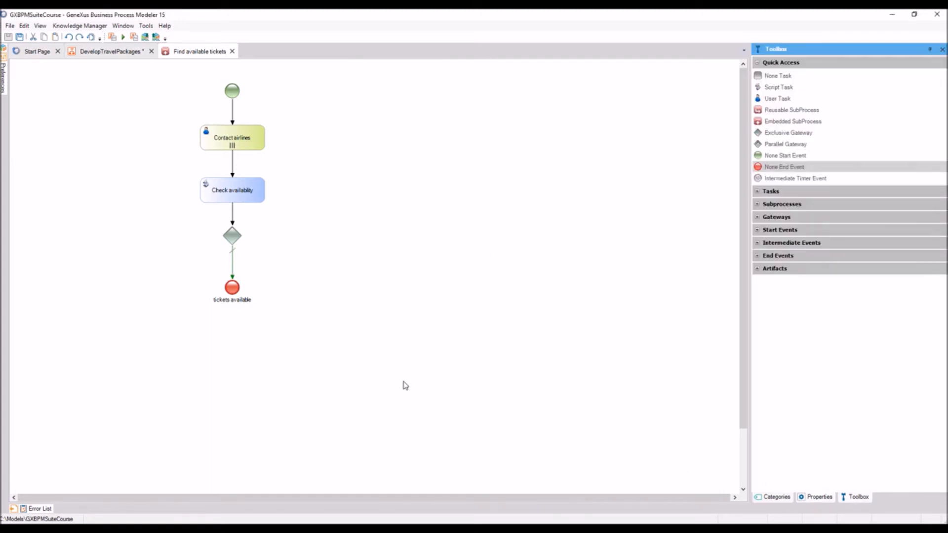
{"action": "left_click", "coordinate": [757, 256]}
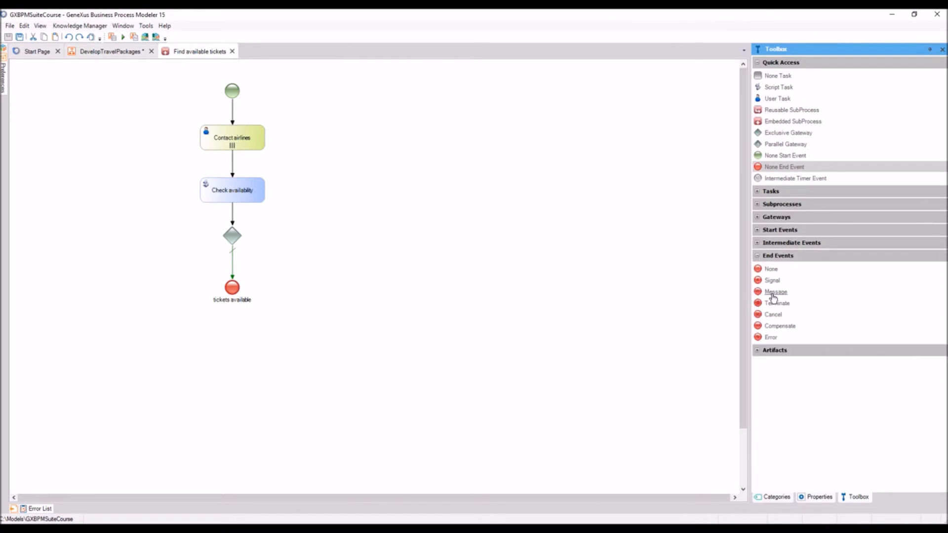
{"action": "left_click_drag", "start_coordinate": [776, 303], "coordinate": [307, 291]}
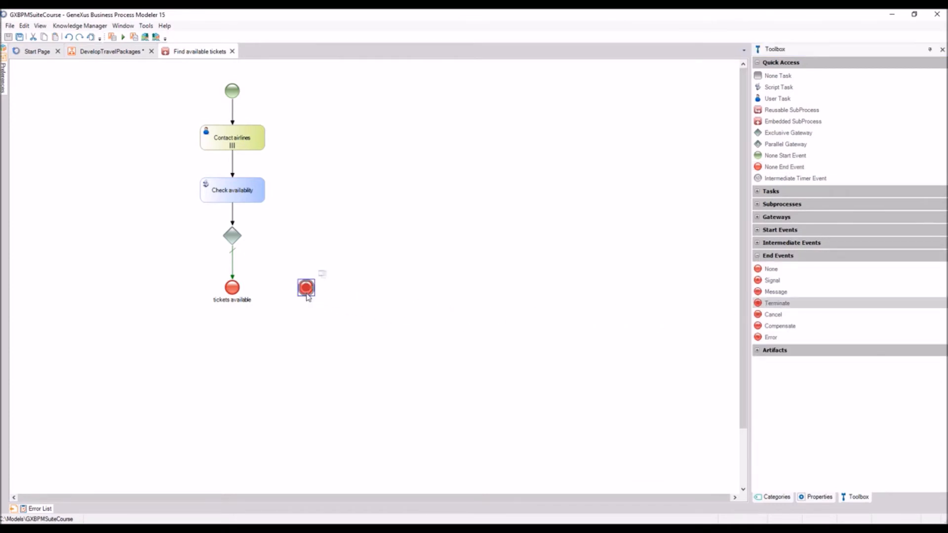
{"action": "type", "text": "tickets not available"}
{"action": "key", "text": "Return"}
{"action": "mouse_move", "coordinate": [244, 240]}
{"action": "left_mouse_down"}
{"action": "mouse_move", "coordinate": [291, 245]}
{"action": "mouse_move", "coordinate": [307, 287]}
{"action": "left_mouse_up"}
{"action": "left_click", "coordinate": [382, 326]}
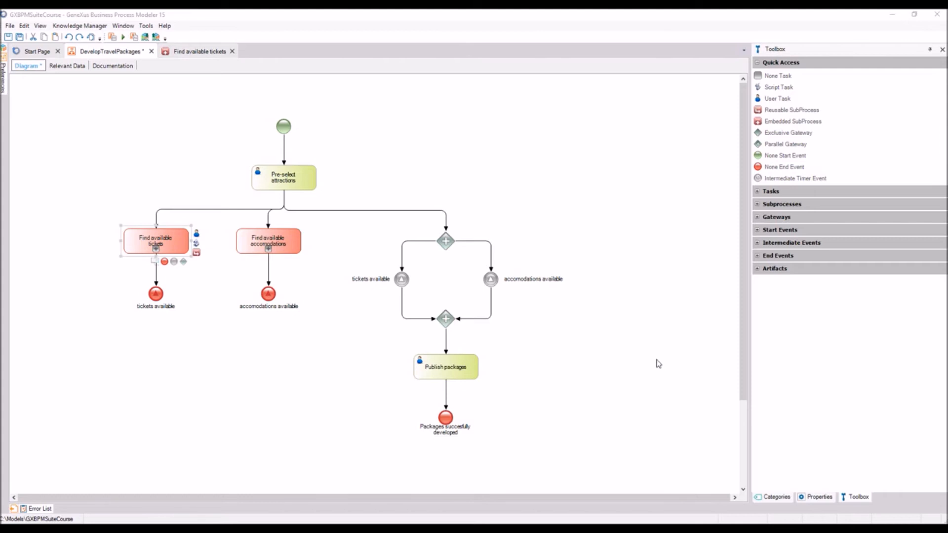
Open the Find available accomodations subprocess and add a None Start Event to its empty diagram.
{"action": "left_click", "coordinate": [658, 364]}
{"action": "double_click", "coordinate": [286, 240]}
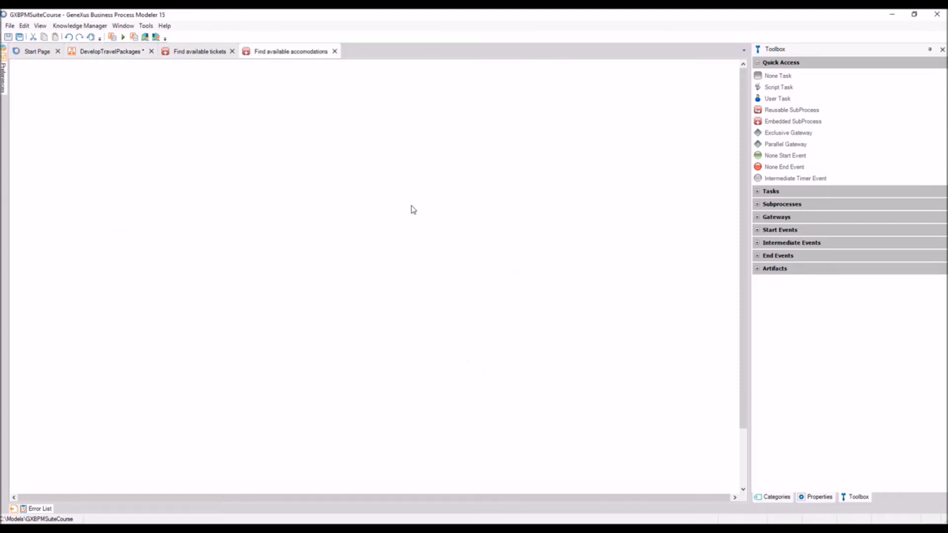
{"action": "left_click", "coordinate": [779, 157]}
{"action": "left_click_drag", "start_coordinate": [779, 157], "coordinate": [273, 127]}
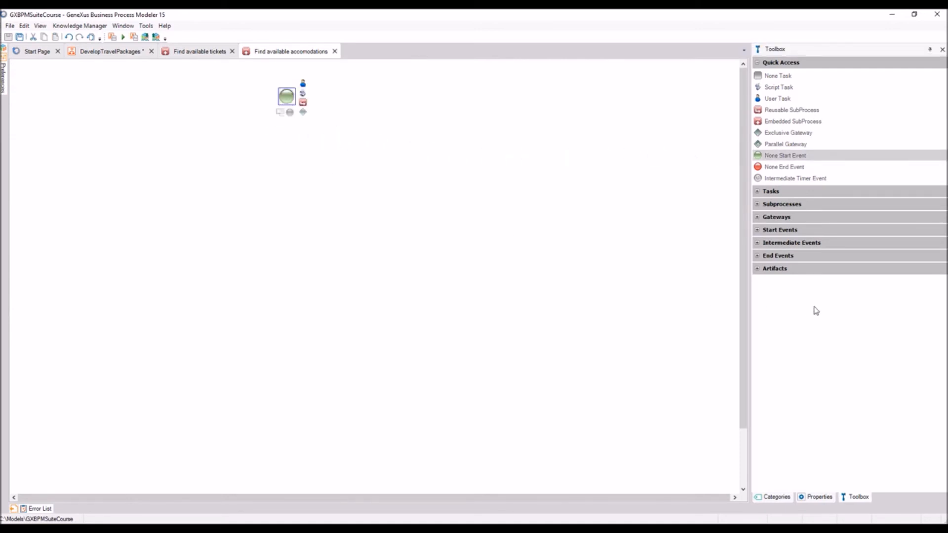
Add a Signal intermediate event named "tickets available" below the start event, connect the start event to it and place its label beside it.
{"action": "left_click", "coordinate": [757, 243]}
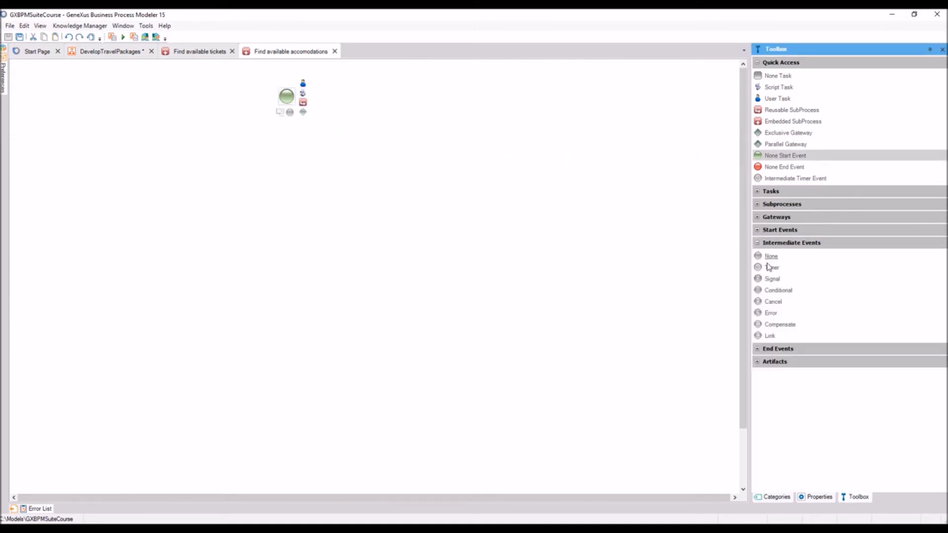
{"action": "left_click_drag", "start_coordinate": [772, 279], "coordinate": [290, 146]}
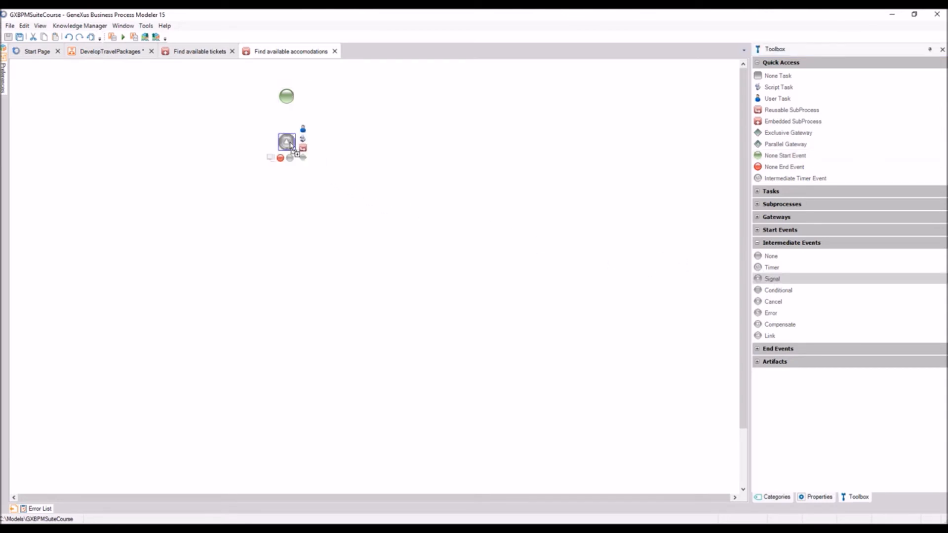
{"action": "type", "text": "tickets available"}
{"action": "key", "text": "Return"}
{"action": "left_click_drag", "start_coordinate": [286, 98], "coordinate": [287, 134]}
{"action": "left_click", "coordinate": [274, 156]}
{"action": "left_click_drag", "start_coordinate": [275, 157], "coordinate": [310, 149]}
Examine the trigger and throw properties of the tickets available intermediate event.
{"action": "left_click", "coordinate": [286, 142]}
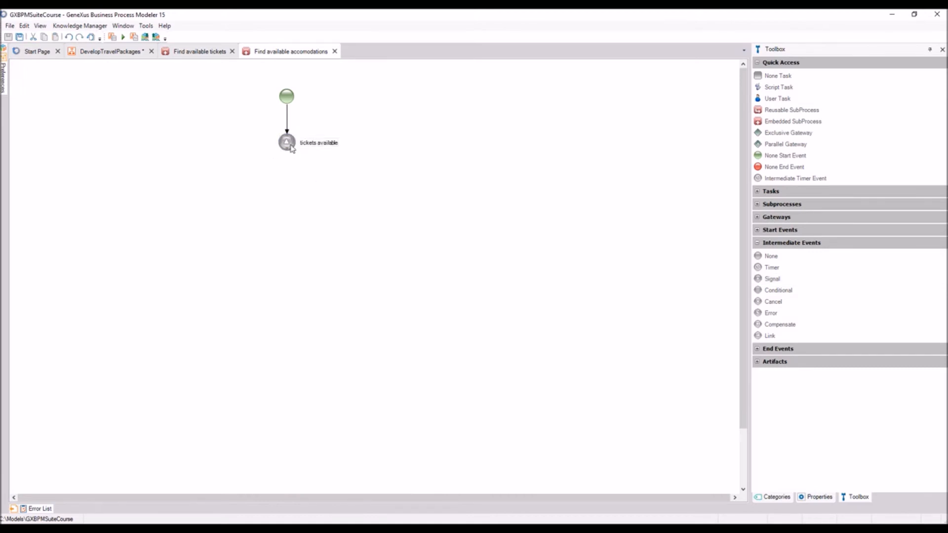
{"action": "left_click", "coordinate": [817, 498]}
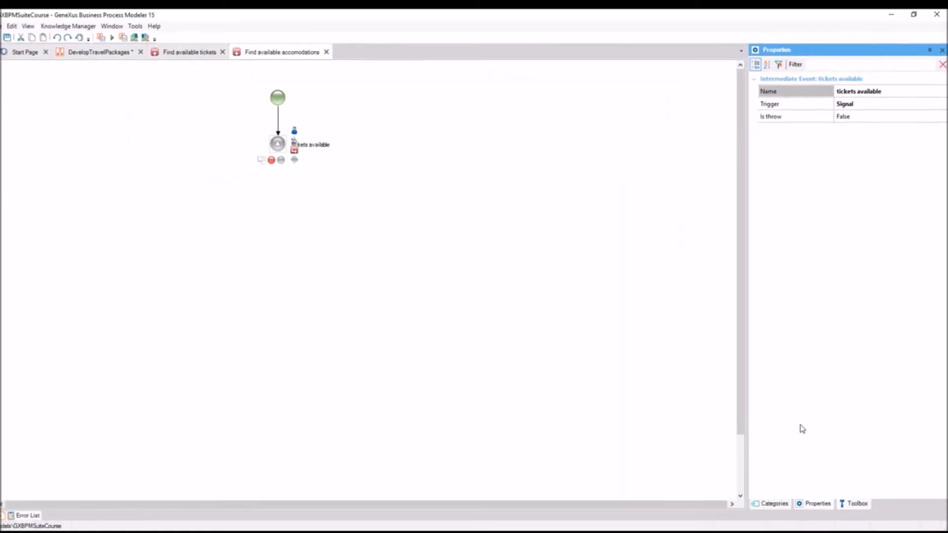
{"action": "left_click", "coordinate": [854, 497]}
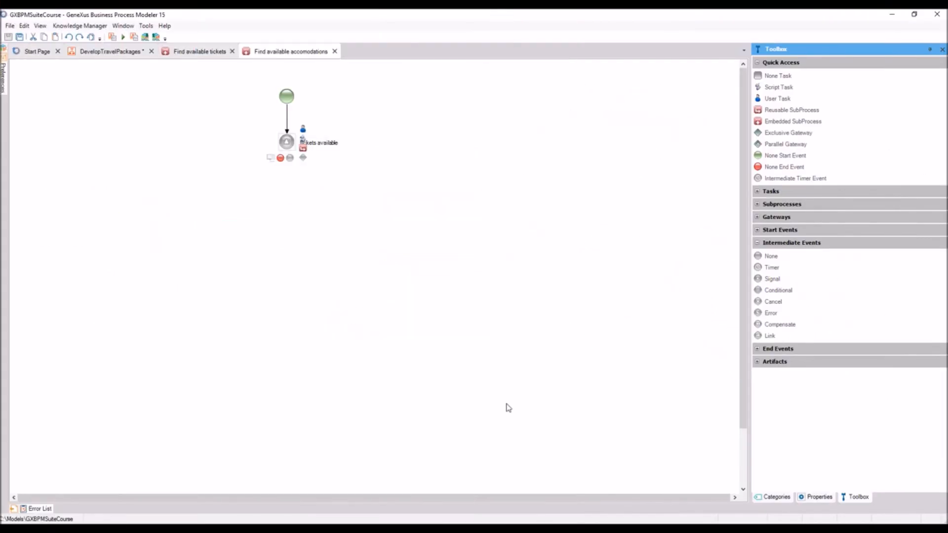
{"action": "left_click", "coordinate": [508, 408]}
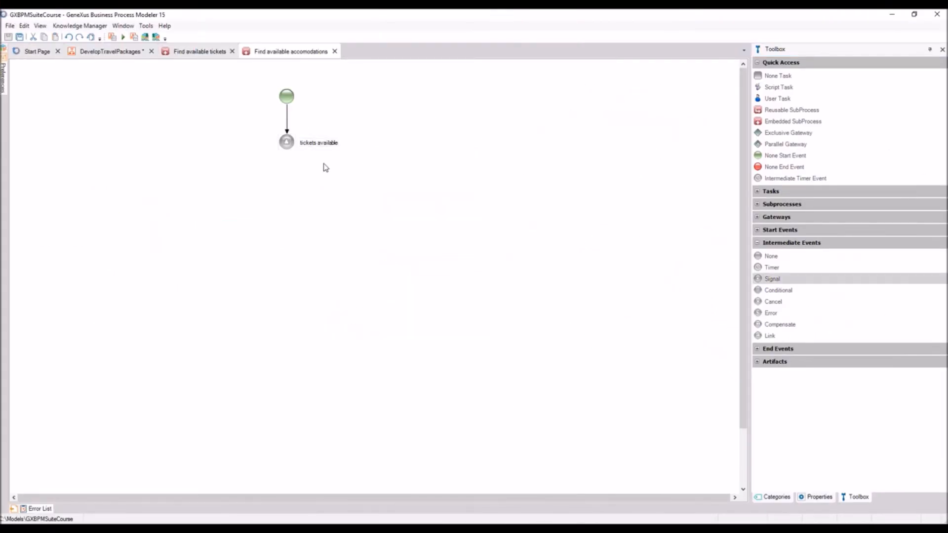
Add a user task named "Contact hotels" below the tickets available signal event and connect the event to it.
{"action": "left_click_drag", "start_coordinate": [776, 99], "coordinate": [289, 190]}
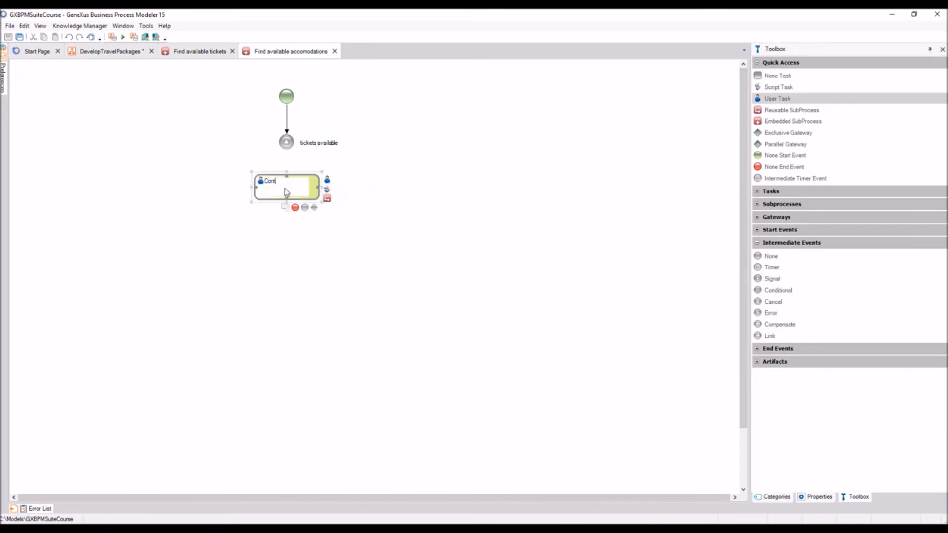
{"action": "type", "text": "Contact hotels"}
{"action": "key", "text": "Return"}
{"action": "left_click_drag", "start_coordinate": [288, 152], "coordinate": [287, 183]}
Set the loop type of the Contact hotels task to Multi-Instance.
{"action": "left_click", "coordinate": [819, 497]}
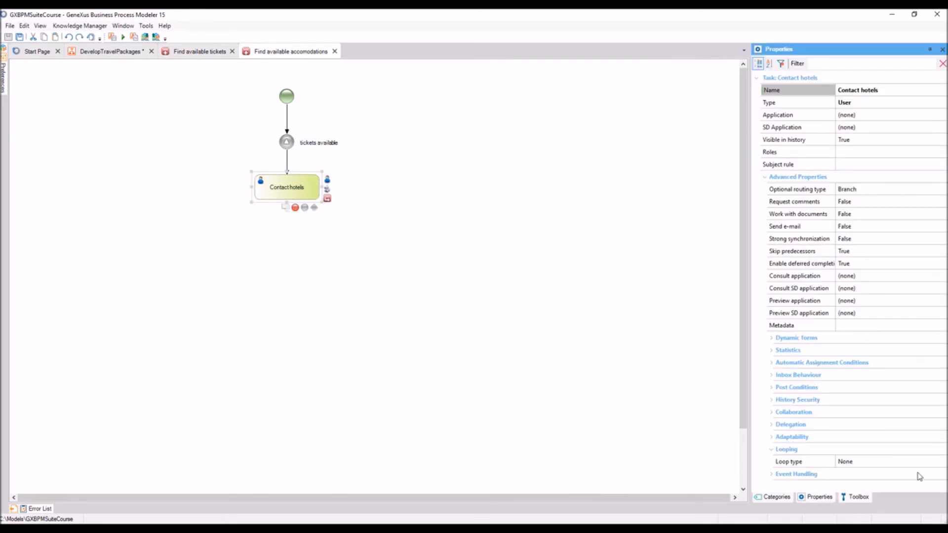
{"action": "left_click", "coordinate": [944, 462]}
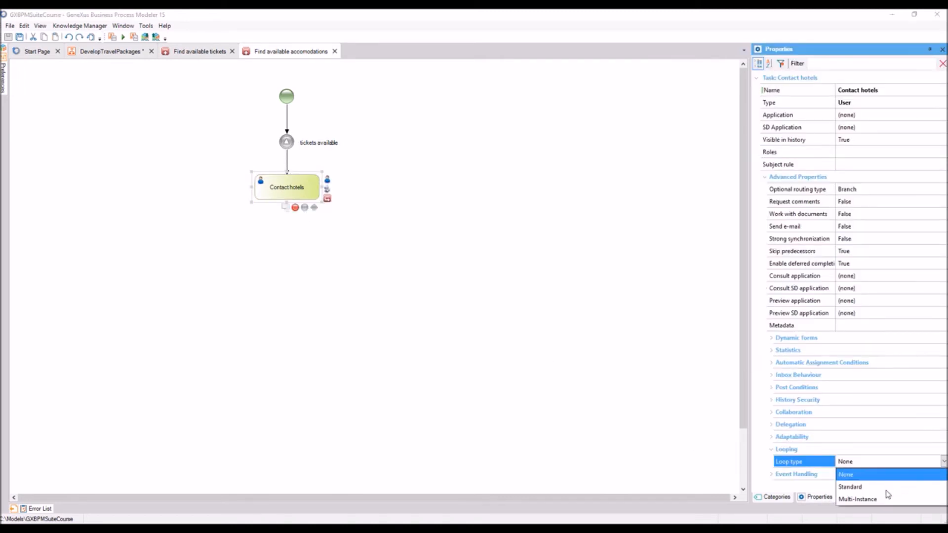
{"action": "left_click", "coordinate": [872, 499]}
{"action": "left_click", "coordinate": [472, 322]}
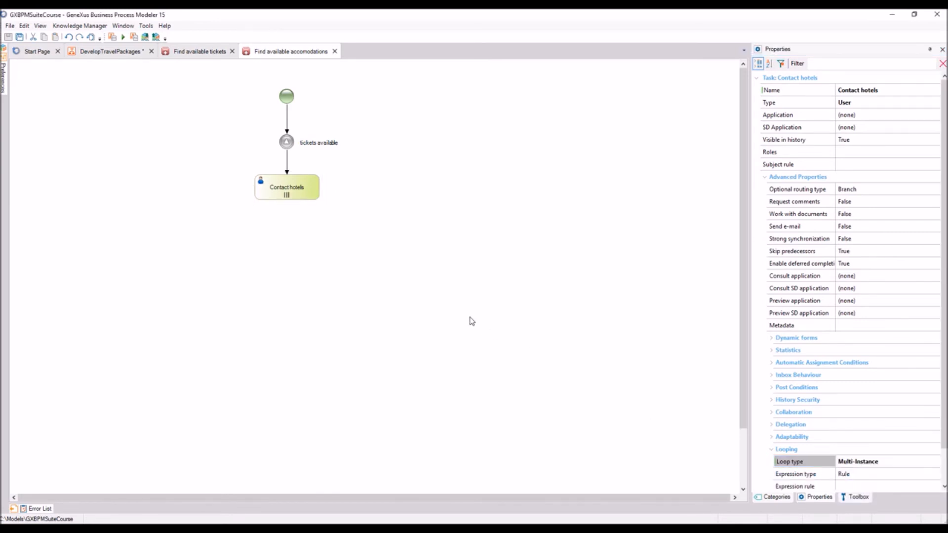
Add a script task named "Check accomodations availability" below Contact hotels and connect Contact hotels to it.
{"action": "left_click", "coordinate": [859, 498]}
{"action": "left_click_drag", "start_coordinate": [780, 87], "coordinate": [292, 248]}
{"action": "type", "text": "Check ac"}
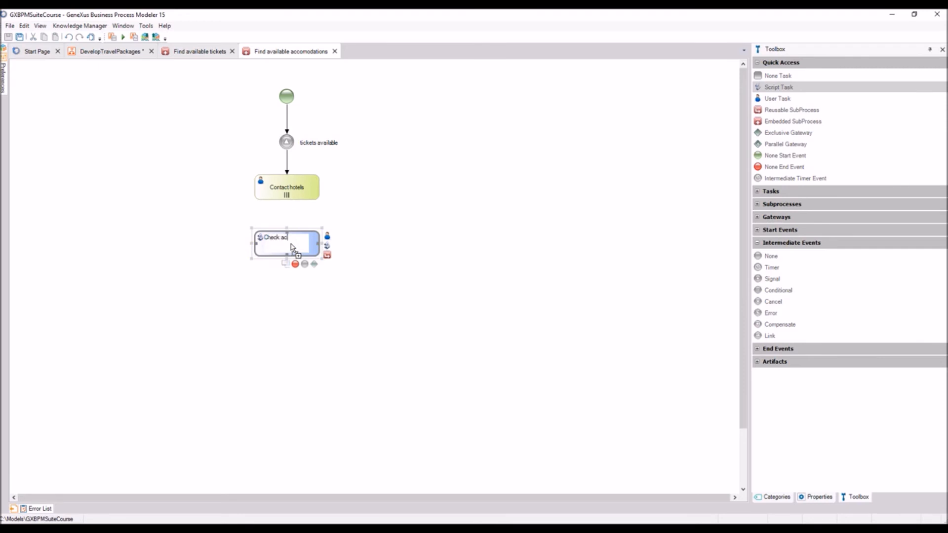
{"action": "type", "text": "comodations availability"}
{"action": "key", "text": "Return"}
{"action": "left_click_drag", "start_coordinate": [291, 202], "coordinate": [290, 232]}
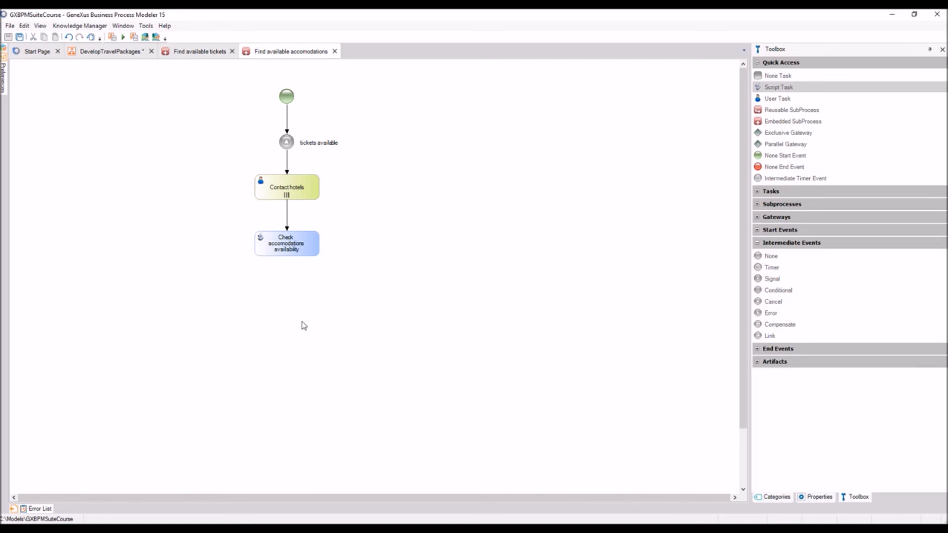
Add an Exclusive Gateway below Check accomodations availability, connected from that task and leading to a None End Event named "Places available".
{"action": "left_click_drag", "start_coordinate": [770, 132], "coordinate": [290, 298]}
{"action": "left_click_drag", "start_coordinate": [288, 256], "coordinate": [290, 289]}
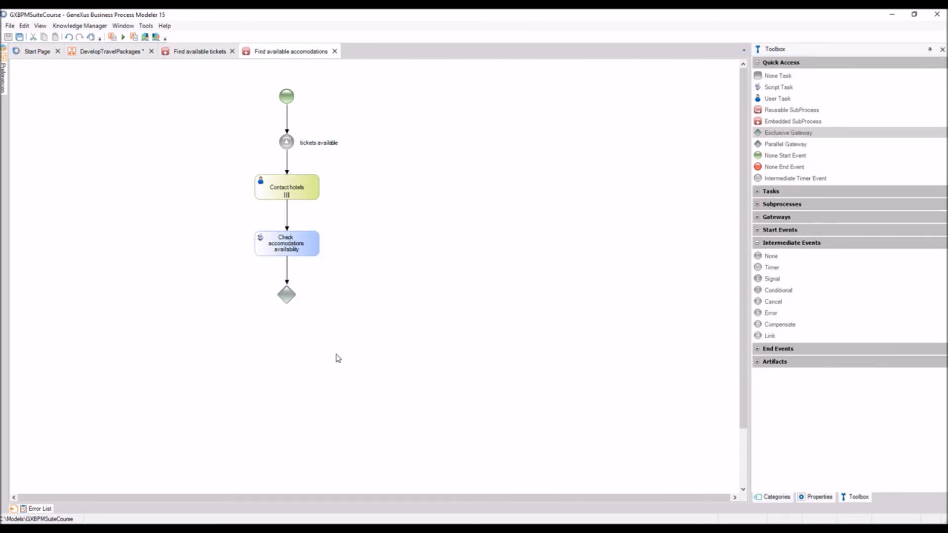
{"action": "left_click_drag", "start_coordinate": [778, 168], "coordinate": [289, 348]}
{"action": "type", "text": "Places available"}
{"action": "key", "text": "Return"}
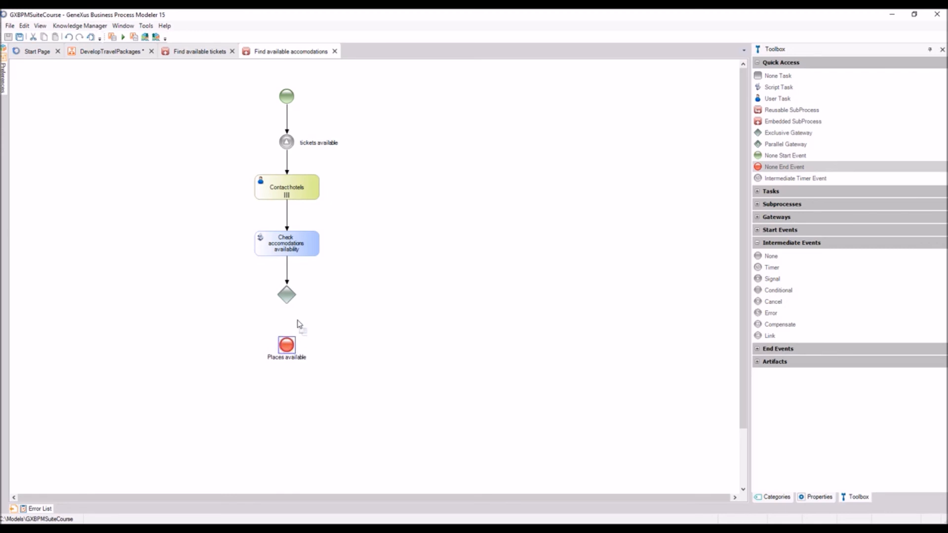
{"action": "left_click_drag", "start_coordinate": [287, 295], "coordinate": [287, 345]}
Set the condition type of the connector from the gateway to the Places available end event to Default.
{"action": "left_click", "coordinate": [820, 497]}
{"action": "left_click", "coordinate": [287, 322]}
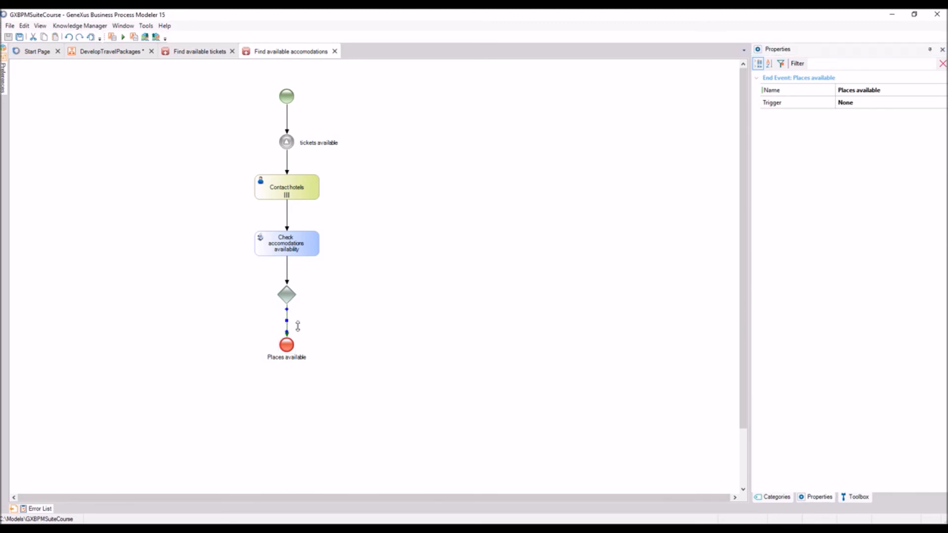
{"action": "left_click", "coordinate": [884, 89]}
{"action": "left_click", "coordinate": [849, 126]}
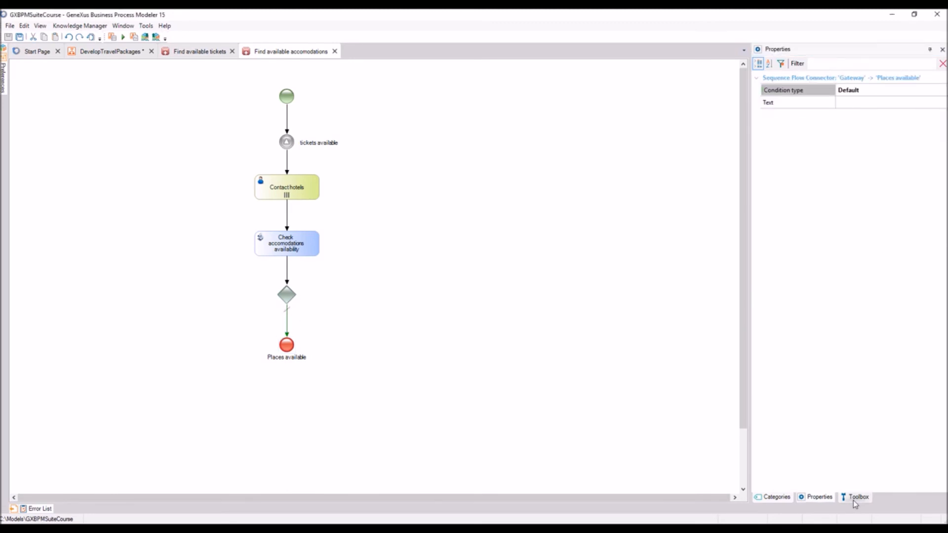
Add a Terminate End Event named "Places not available" beside the Places available end event and connect the gateway to it.
{"action": "left_click", "coordinate": [858, 497]}
{"action": "left_click", "coordinate": [758, 348]}
{"action": "left_click_drag", "start_coordinate": [777, 396], "coordinate": [359, 348]}
{"action": "type", "text": "Places not available"}
{"action": "left_click_drag", "start_coordinate": [297, 297], "coordinate": [364, 337]}
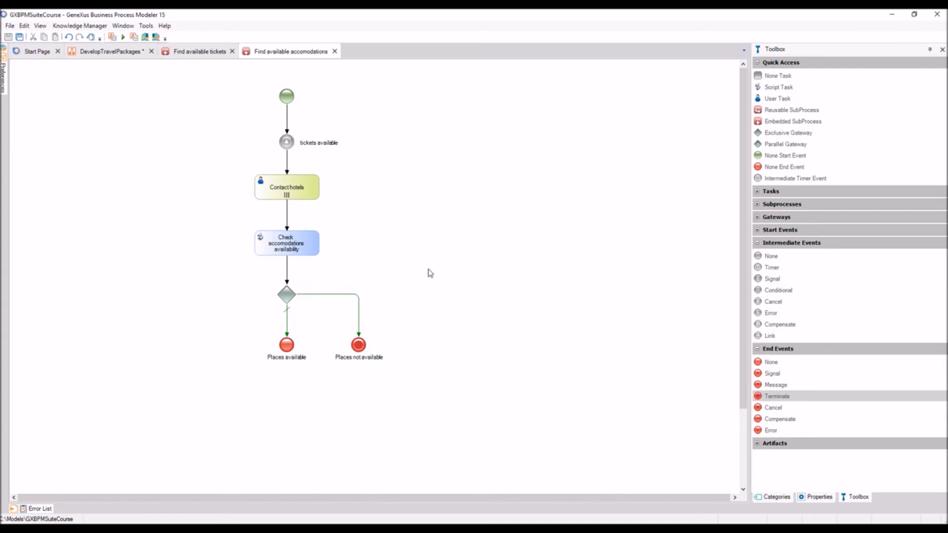
Close both subprocess diagrams and save the DevelopTravelPackages process.
{"action": "left_click", "coordinate": [334, 52]}
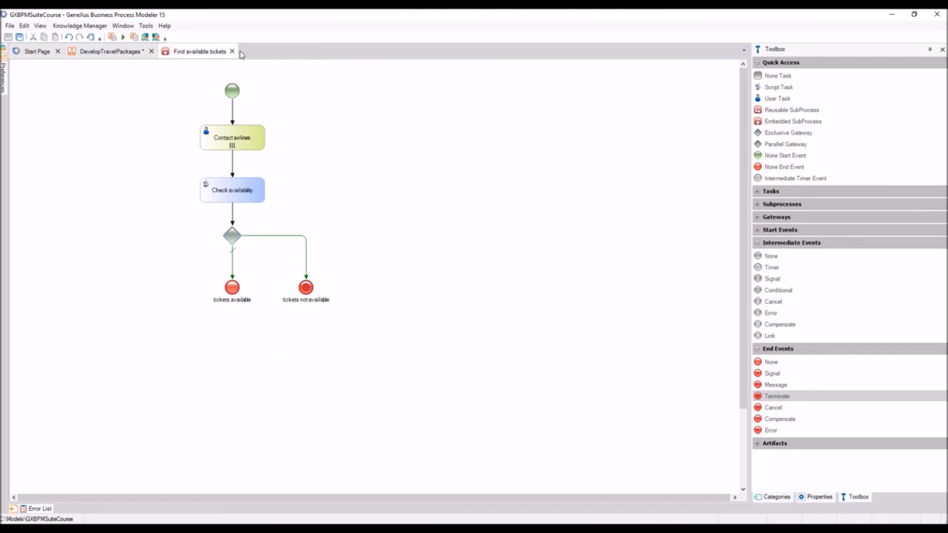
{"action": "left_click", "coordinate": [232, 51]}
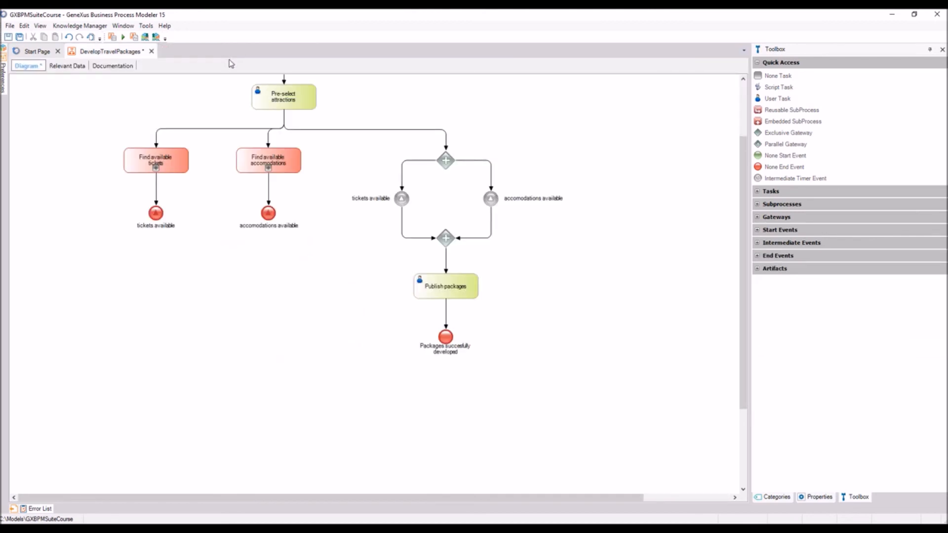
{"action": "scroll", "coordinate": [211, 264], "scroll_direction": "up", "scroll_amount": 3}
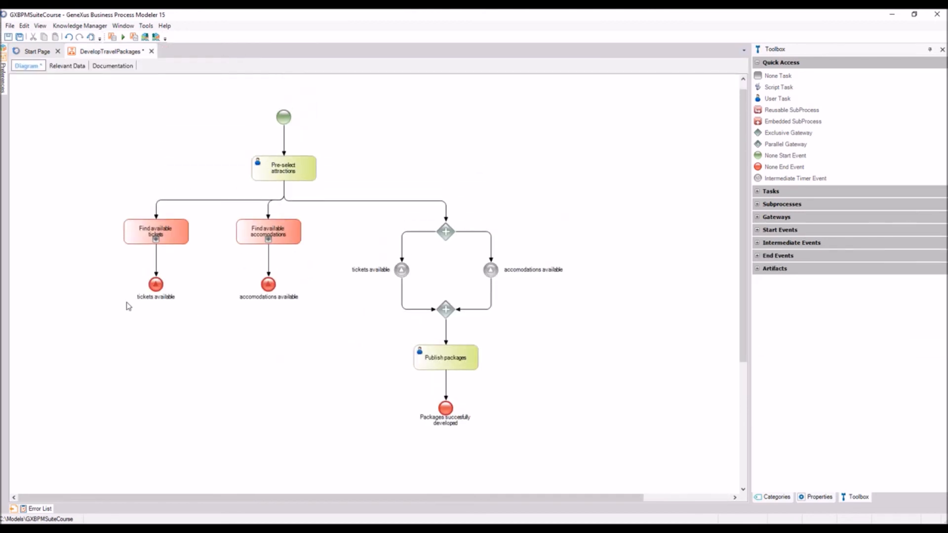
{"action": "left_click", "coordinate": [8, 37]}
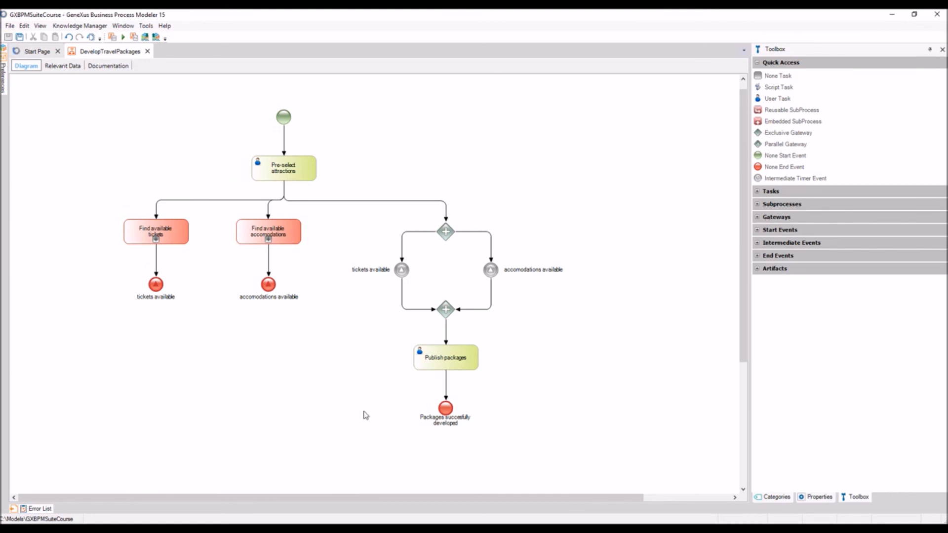